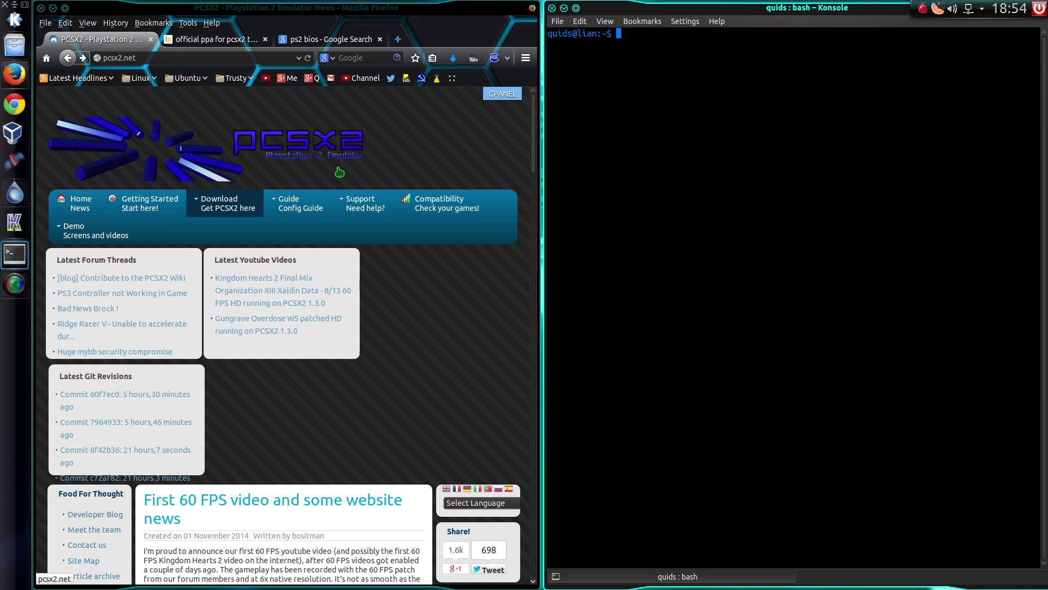
Step: Add the official PCSX2 team PPA from its Launchpad page with add-apt-repository, and refresh the package lists with sudo apt-get update
{"action": "left_click", "coordinate": [232, 39]}
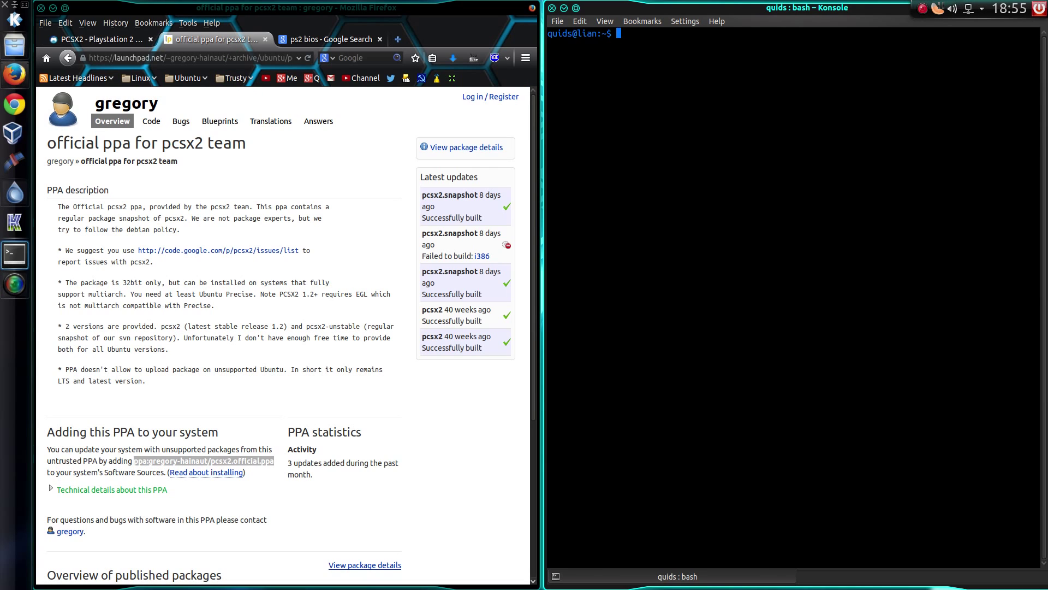
{"action": "type", "text": "udo ad"}
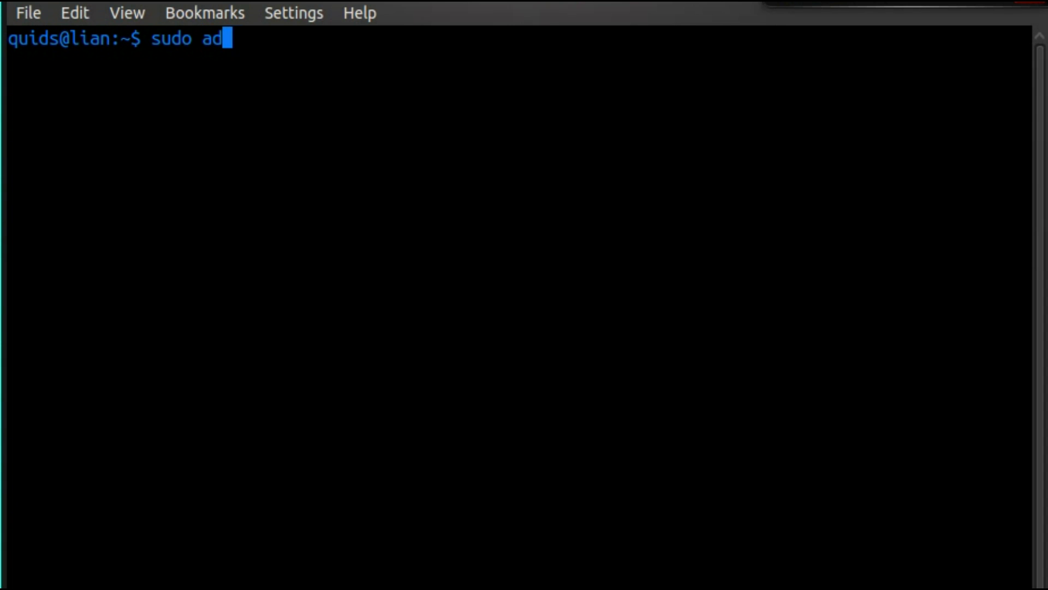
{"action": "type", "text": "d-apt-re"}
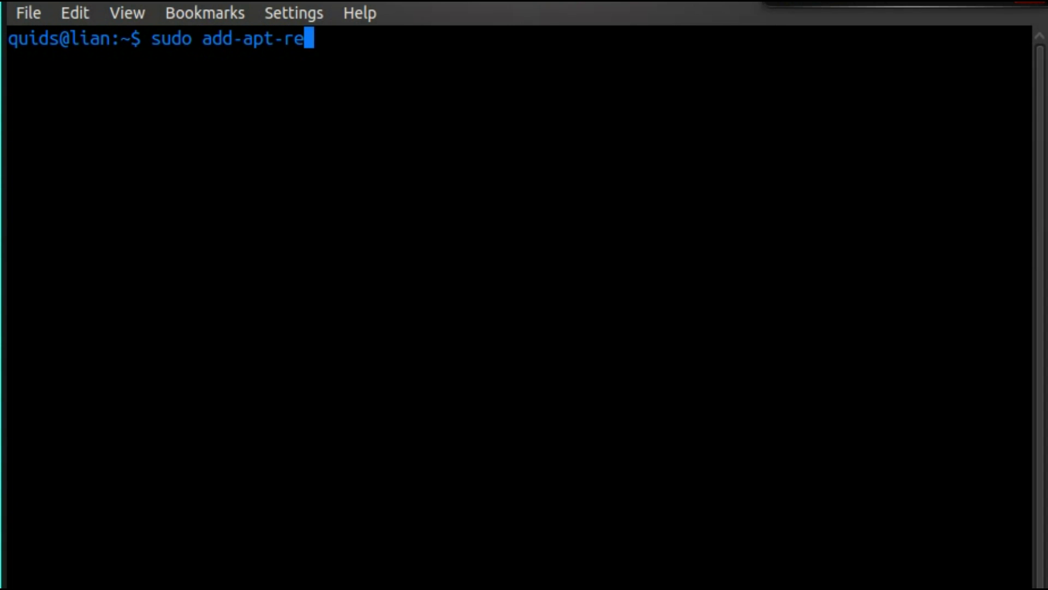
{"action": "type", "text": "pository"}
{"action": "key", "text": "ctrl+shift+v"}
{"action": "key", "text": "Return"}
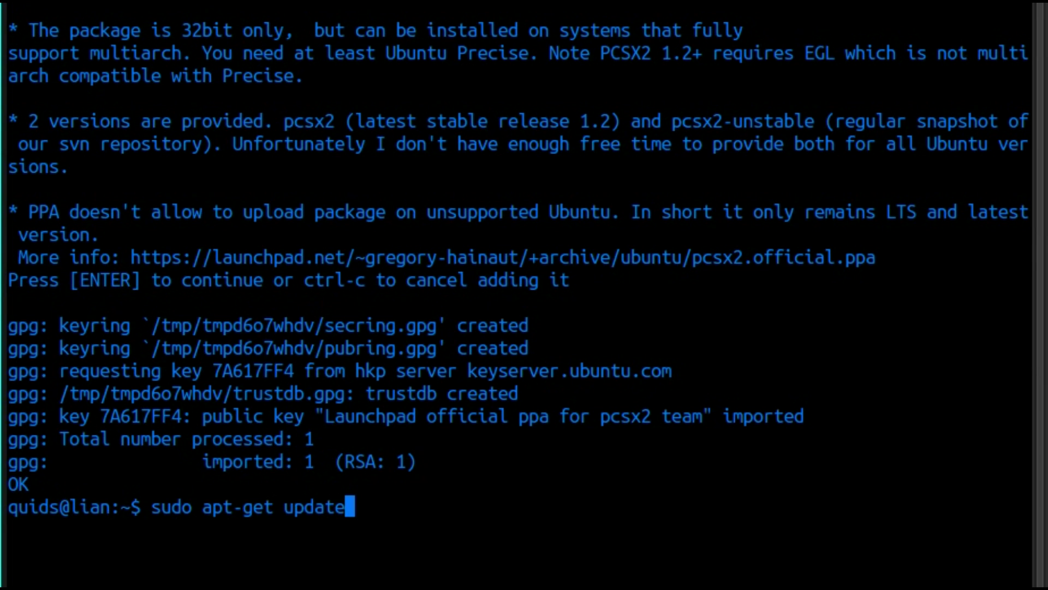
{"action": "key", "text": "Return"}
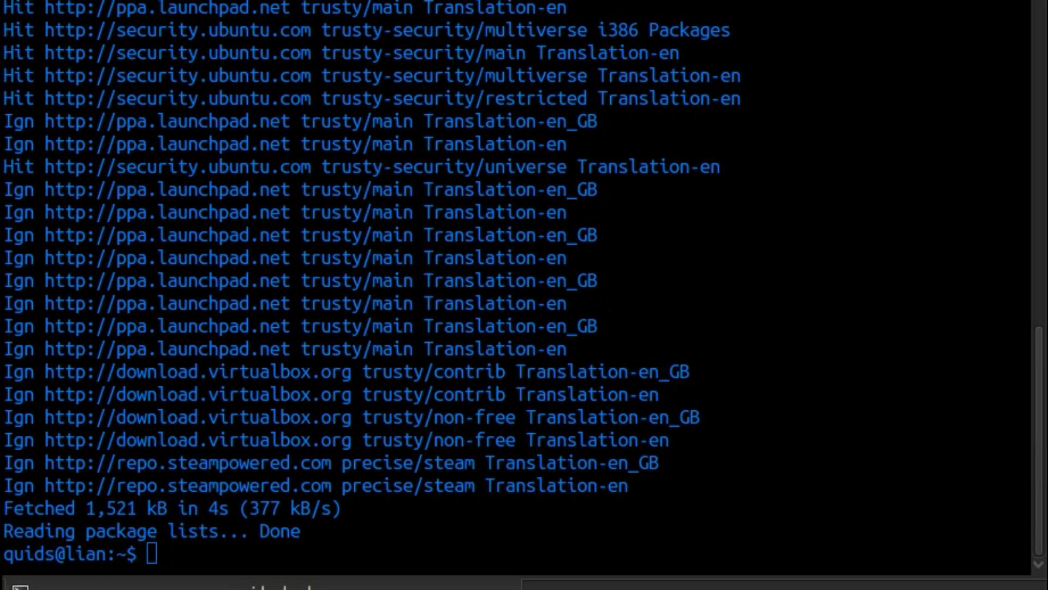
Step: Install the pcsx2-unstable package with sudo apt-get install and agree to continue
{"action": "left_click", "coordinate": [402, 553]}
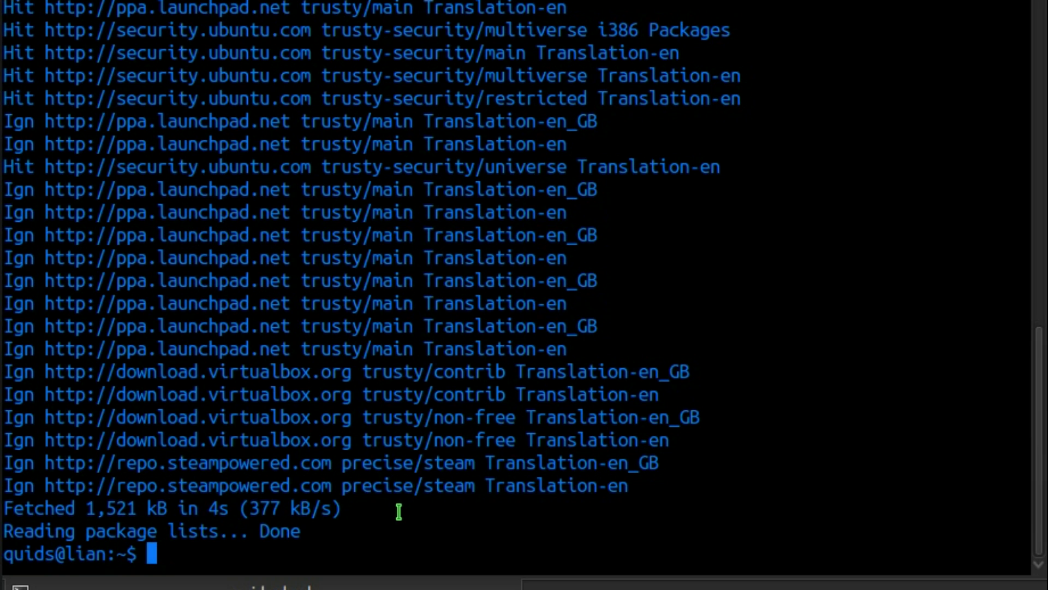
{"action": "type", "text": "sudo apt-get instal"}
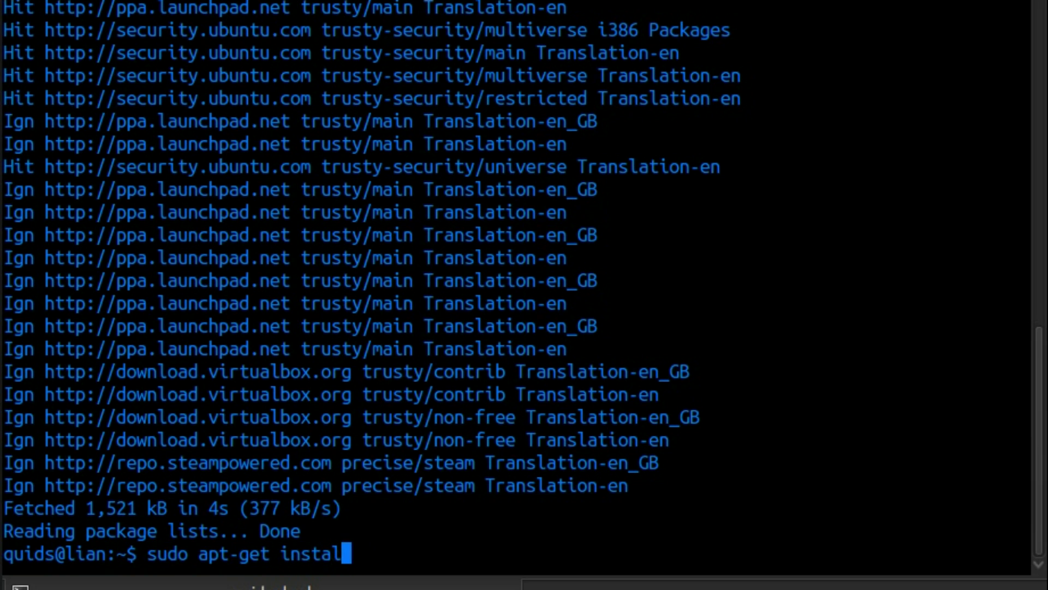
{"action": "type", "text": "l pcs"}
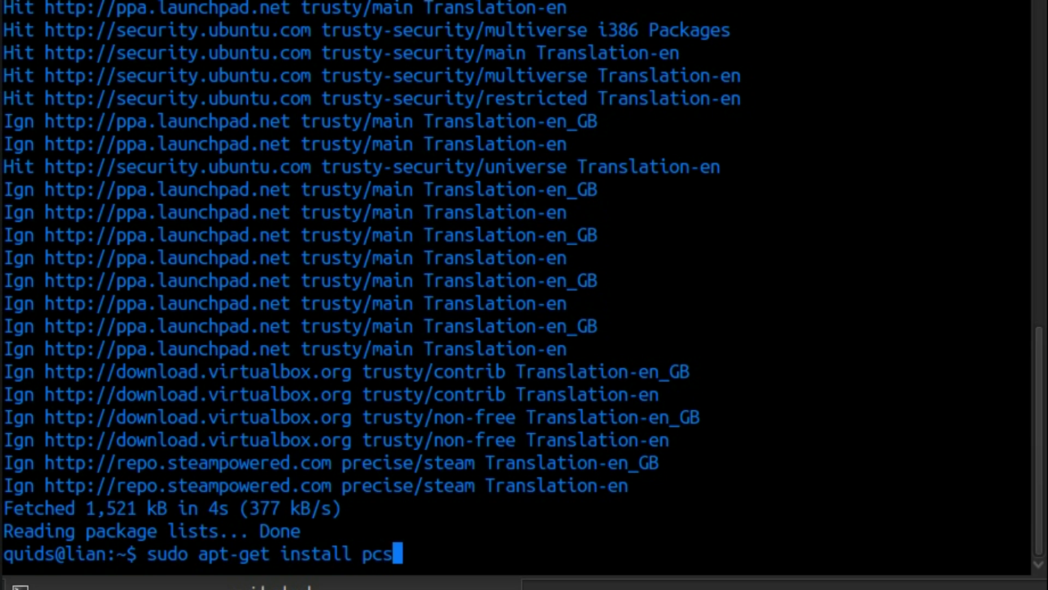
{"action": "key", "text": "Tab"}
{"action": "key", "text": "Tab"}
{"action": "type", "text": "x"}
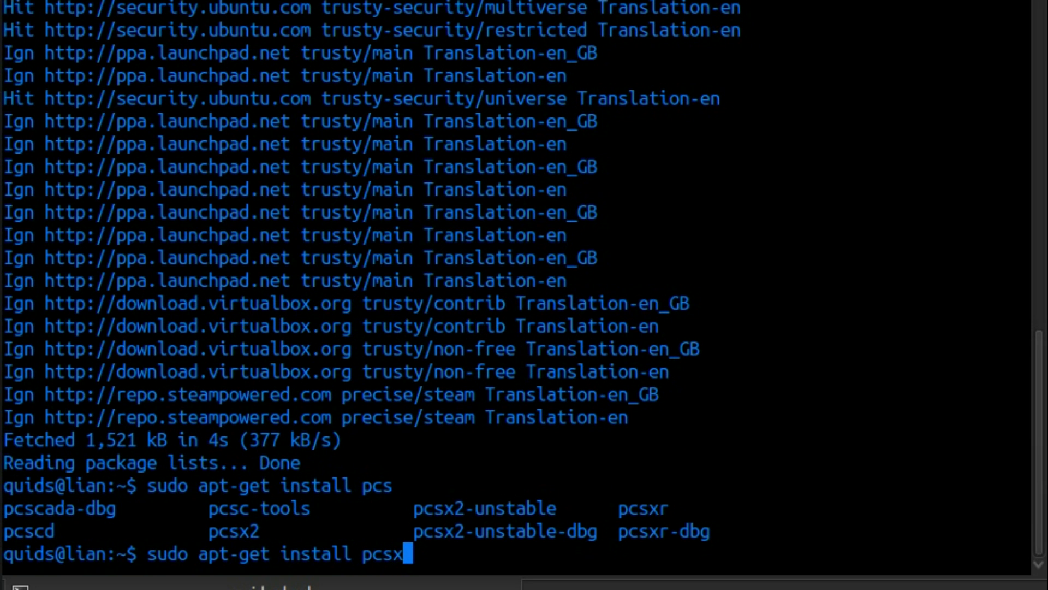
{"action": "type", "text": "2"}
{"action": "type", "text": "-"}
{"action": "key", "text": "Tab"}
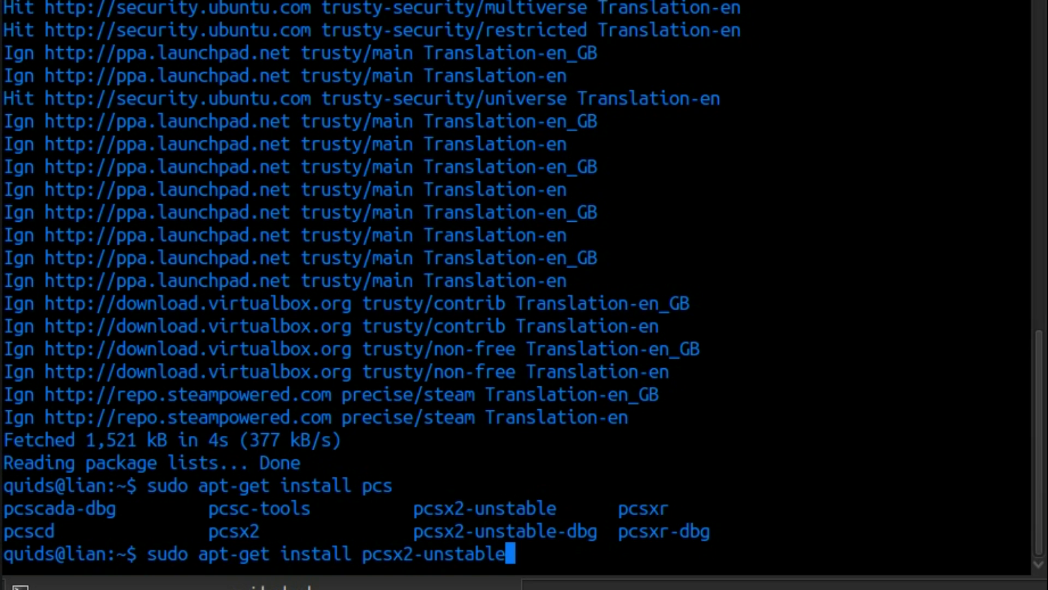
{"action": "key", "text": "Return"}
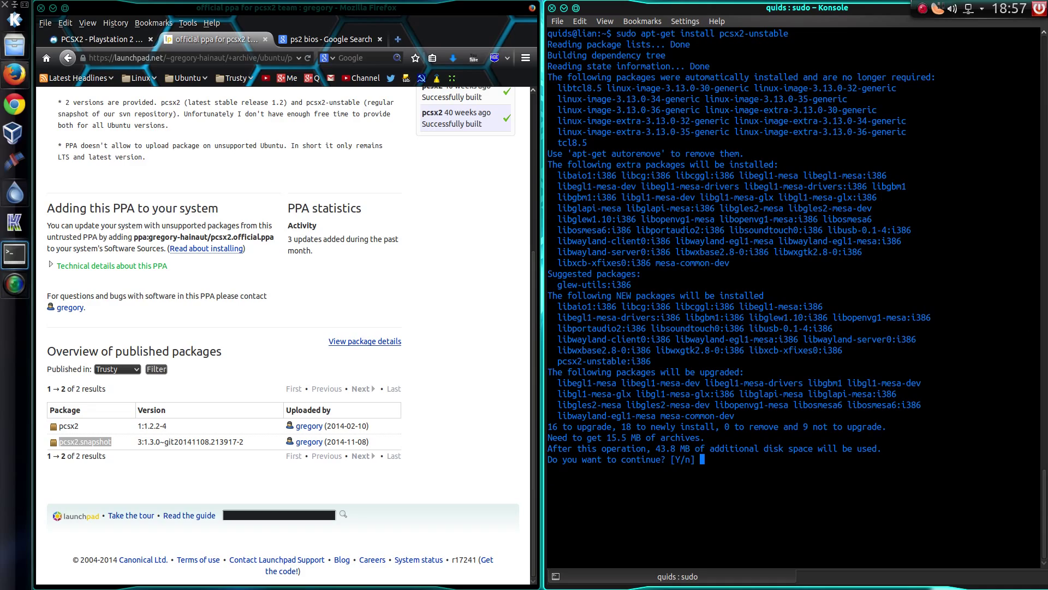
{"action": "type", "text": "y"}
{"action": "key", "text": "Return"}
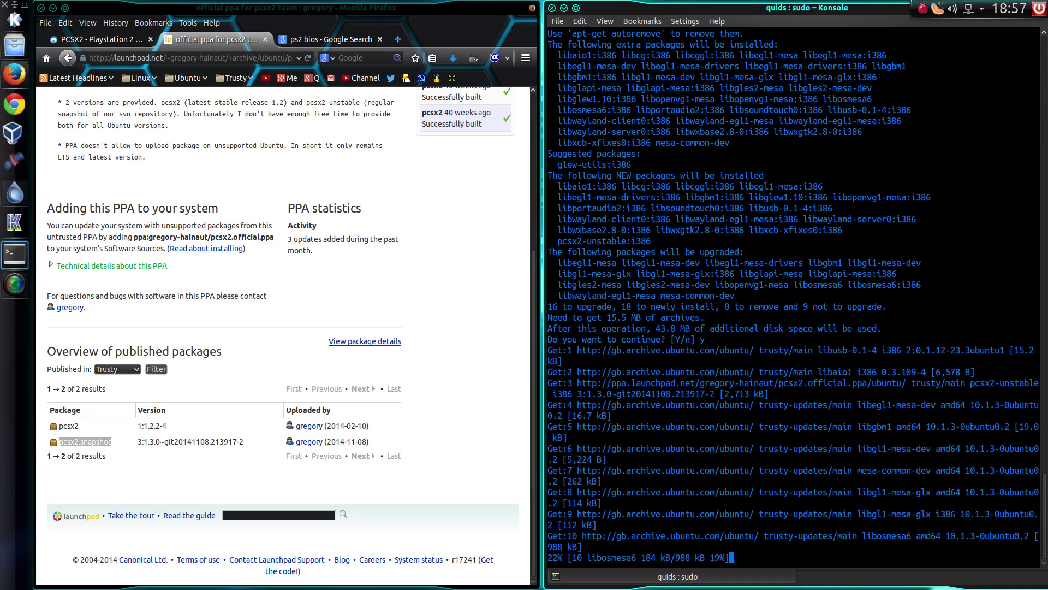
Step: Download the PS2 Bios.zip archive from Emuparadise's Bios Files page, reached through the ps2 bios search results
{"action": "left_click", "coordinate": [326, 39]}
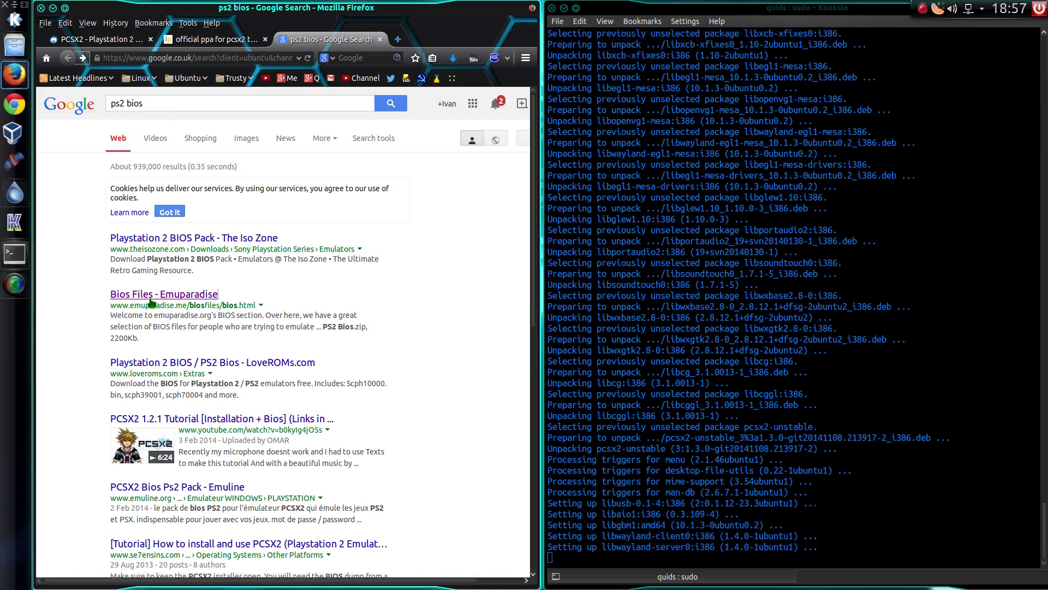
{"action": "left_click", "coordinate": [182, 295]}
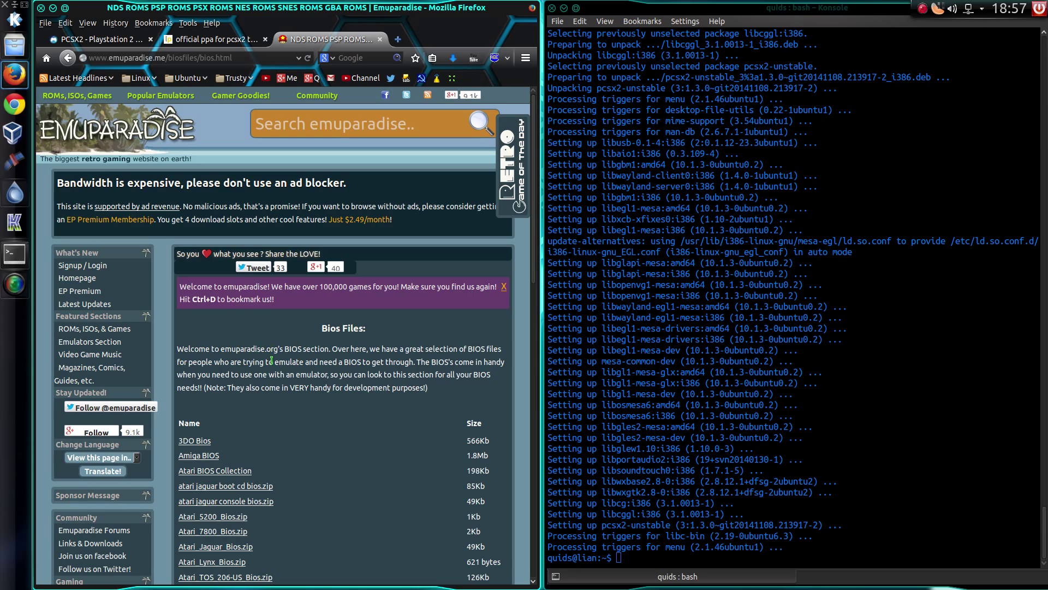
{"action": "scroll", "coordinate": [272, 360], "scroll_direction": "down", "scroll_amount": 15}
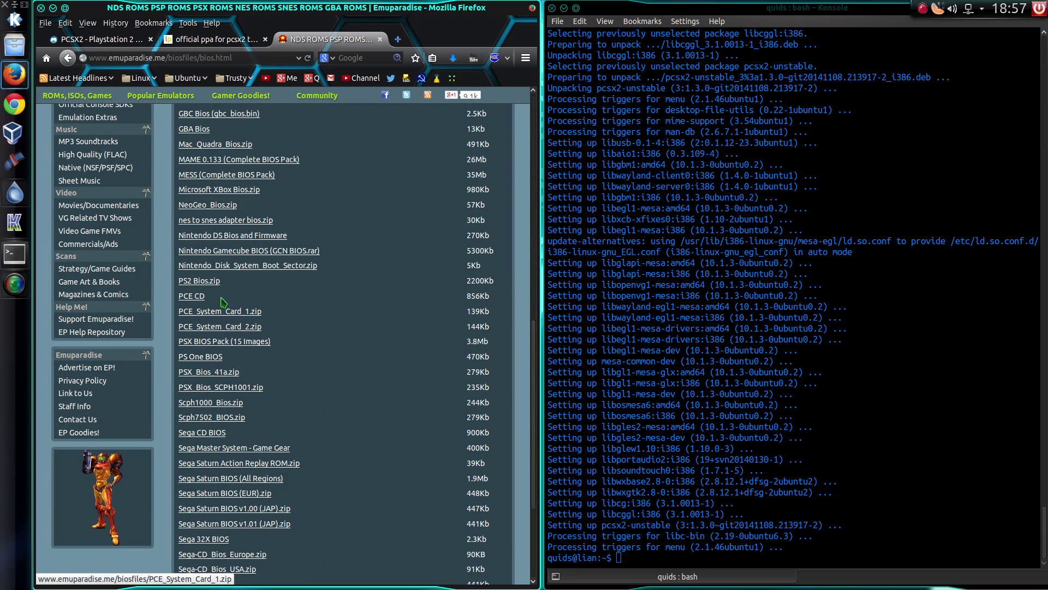
{"action": "left_click", "coordinate": [214, 284]}
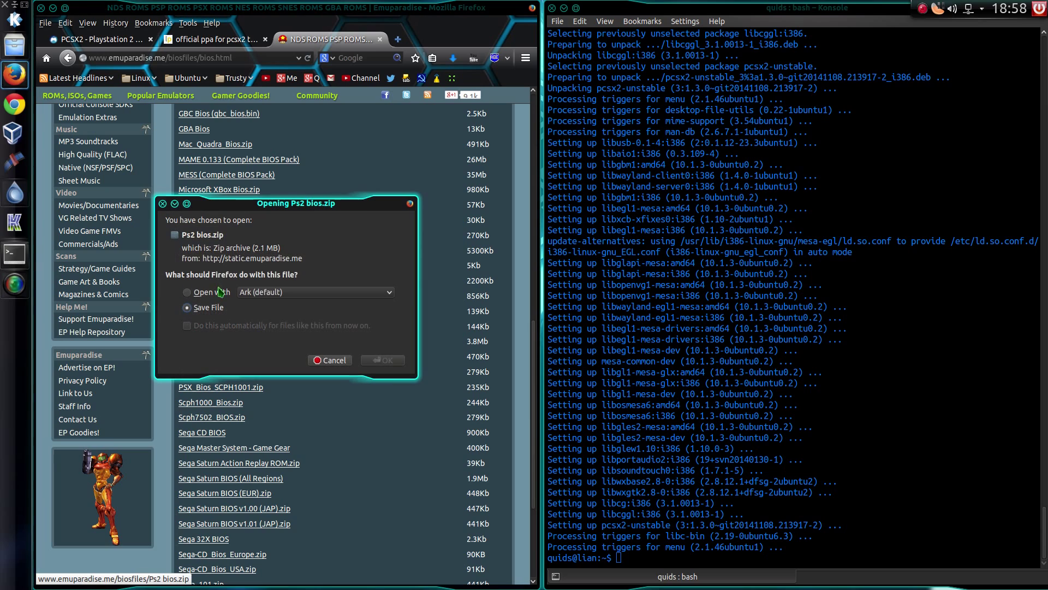
{"action": "left_click", "coordinate": [403, 360]}
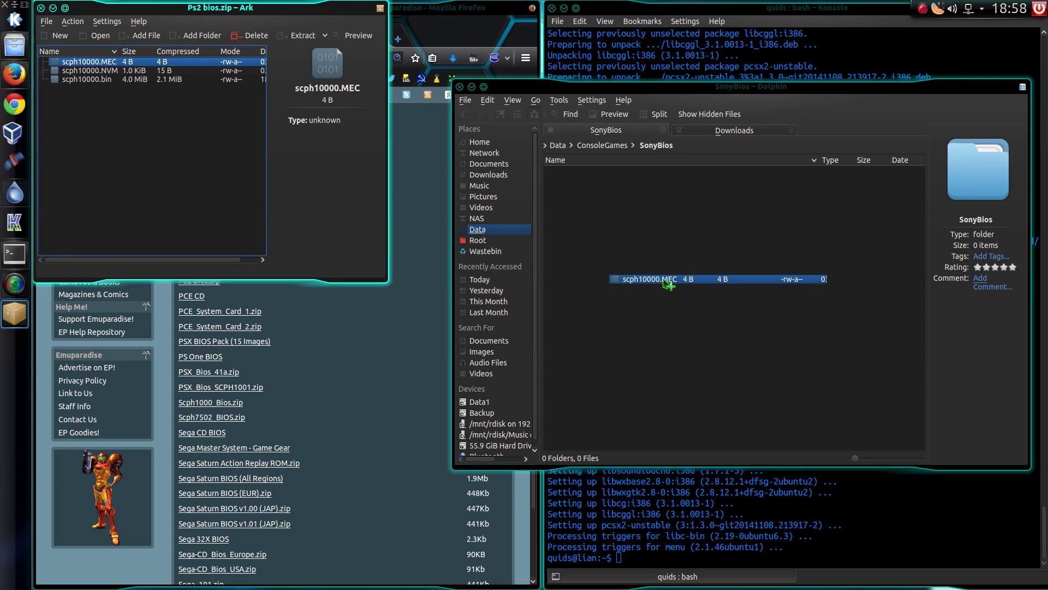
Step: Extract scph10000.NVM and scph10000.bin from the archive into the SonyBios folder, go up to ConsoleGames, and close the archive
{"action": "left_click_drag", "start_coordinate": [80, 73], "coordinate": [573, 267]}
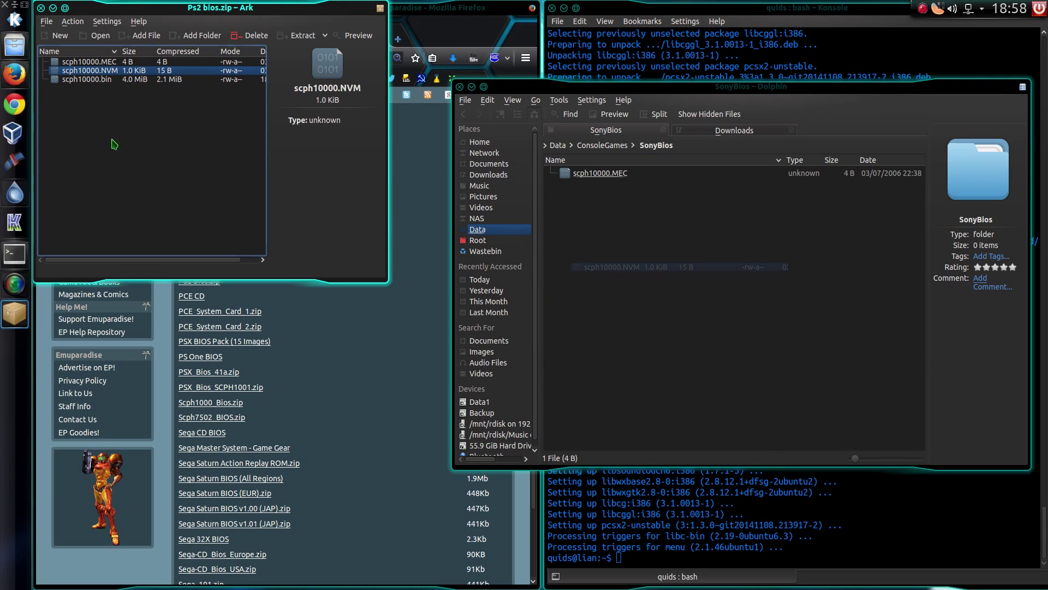
{"action": "left_click", "coordinate": [67, 82]}
{"action": "left_click_drag", "start_coordinate": [68, 86], "coordinate": [636, 294]}
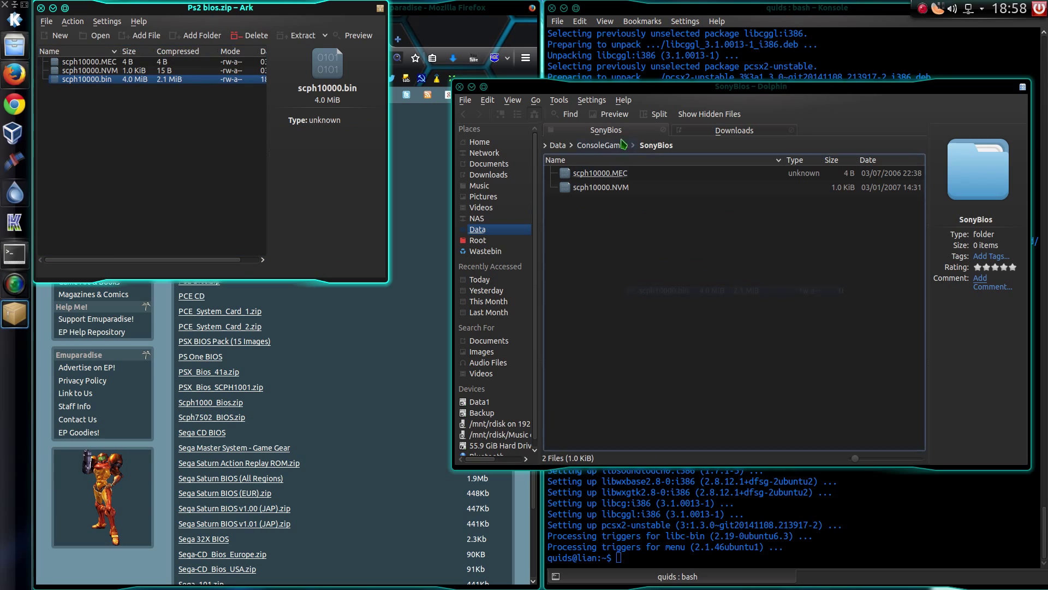
{"action": "left_click", "coordinate": [602, 146]}
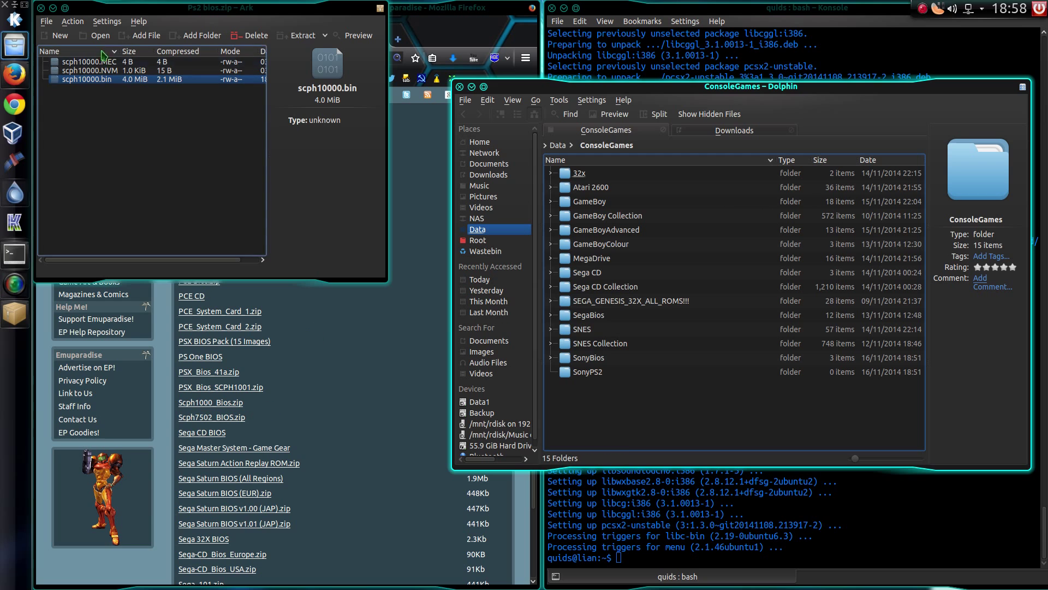
{"action": "left_click", "coordinate": [42, 8]}
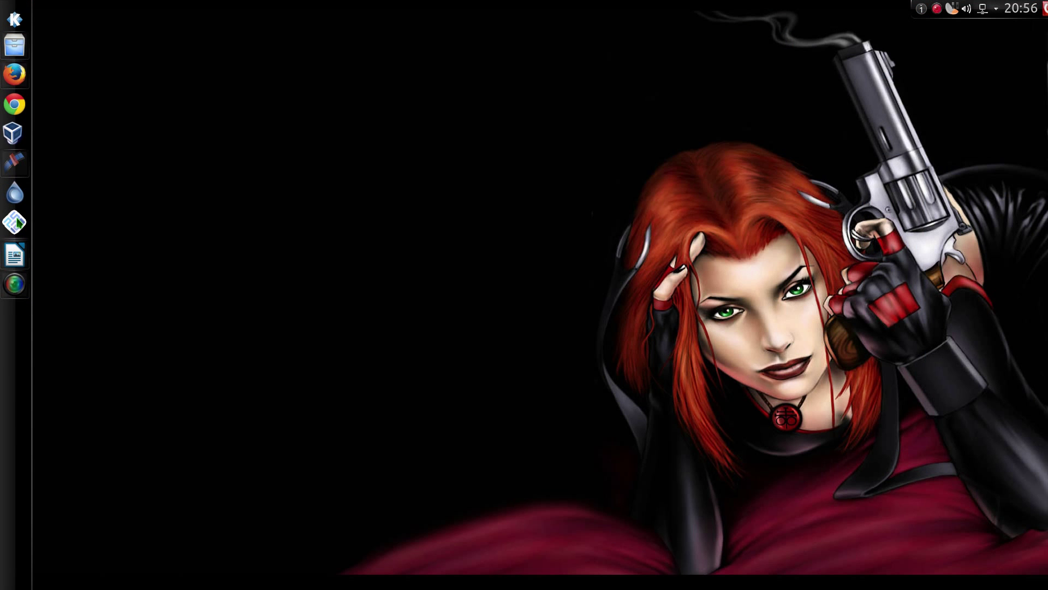
Step: Launch PCSX2, keep the system default language, and choose GSdx (GCC 4.8.2, SSE2) 0.1.16 as the GS plugin
{"action": "left_click", "coordinate": [15, 222]}
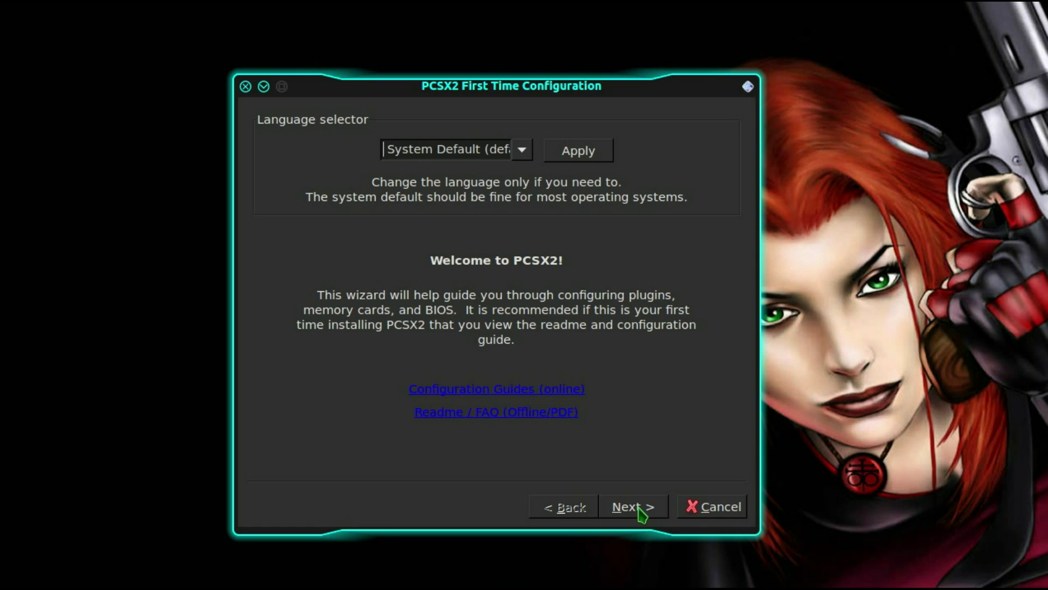
{"action": "left_click", "coordinate": [633, 509]}
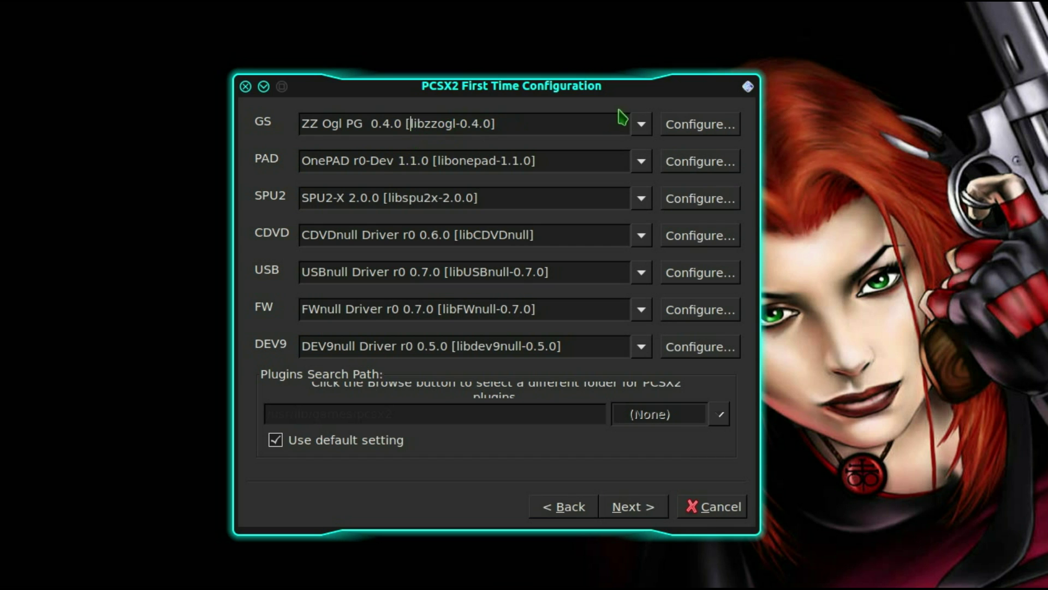
{"action": "left_click", "coordinate": [640, 127]}
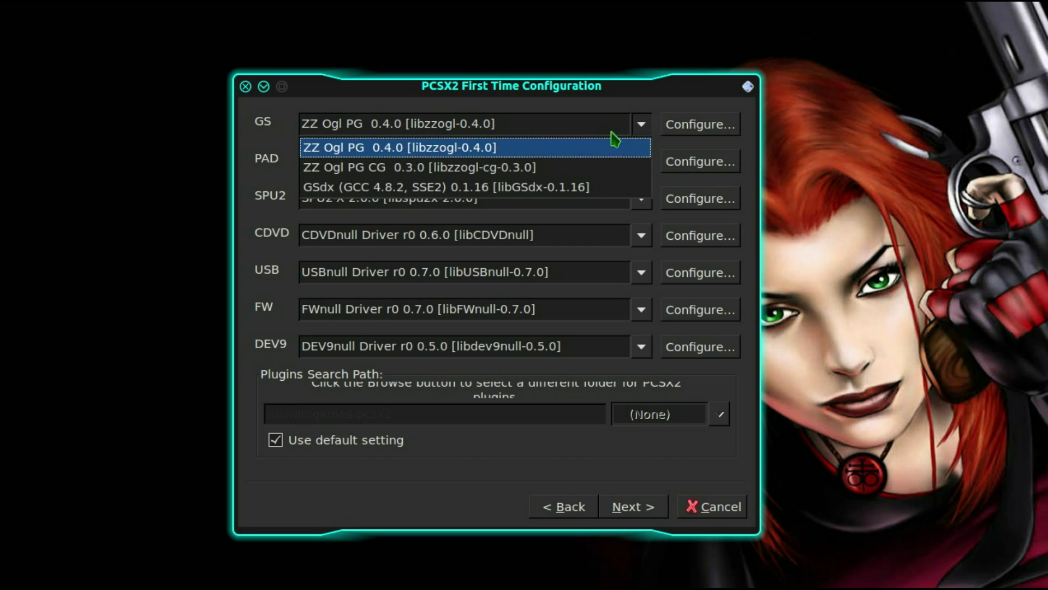
{"action": "left_click", "coordinate": [542, 188]}
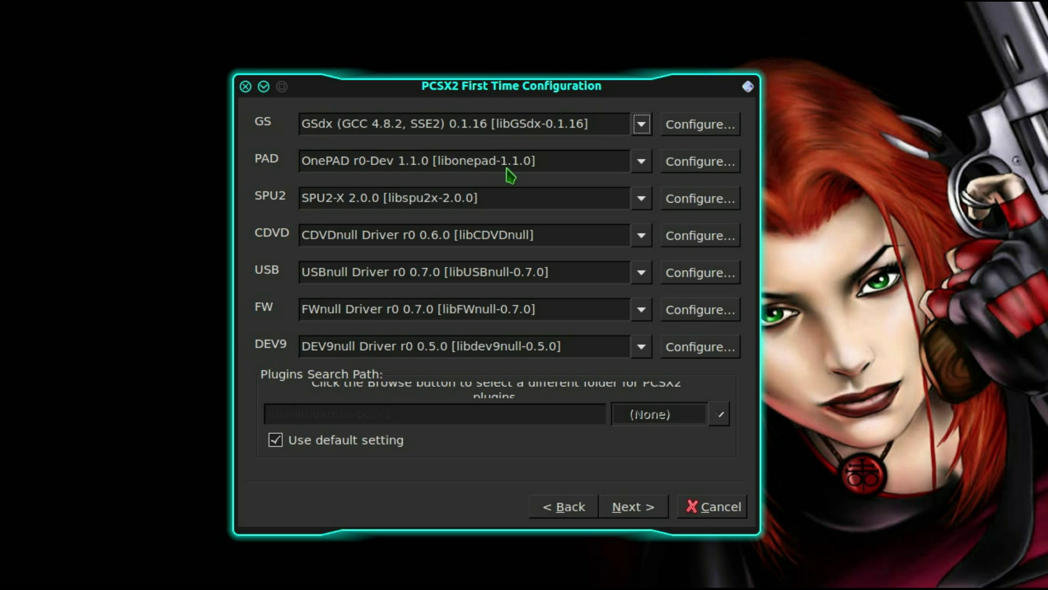
Step: Check which plugins are available for PAD, SPU2, CDVD, USB, FW and DEV9
{"action": "left_click", "coordinate": [643, 160]}
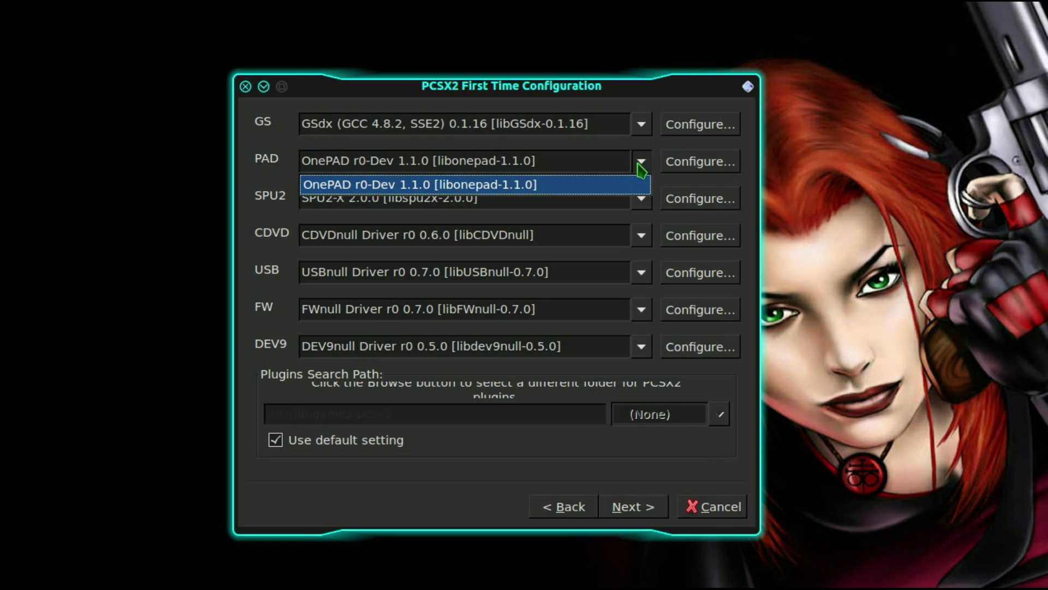
{"action": "left_click", "coordinate": [642, 166]}
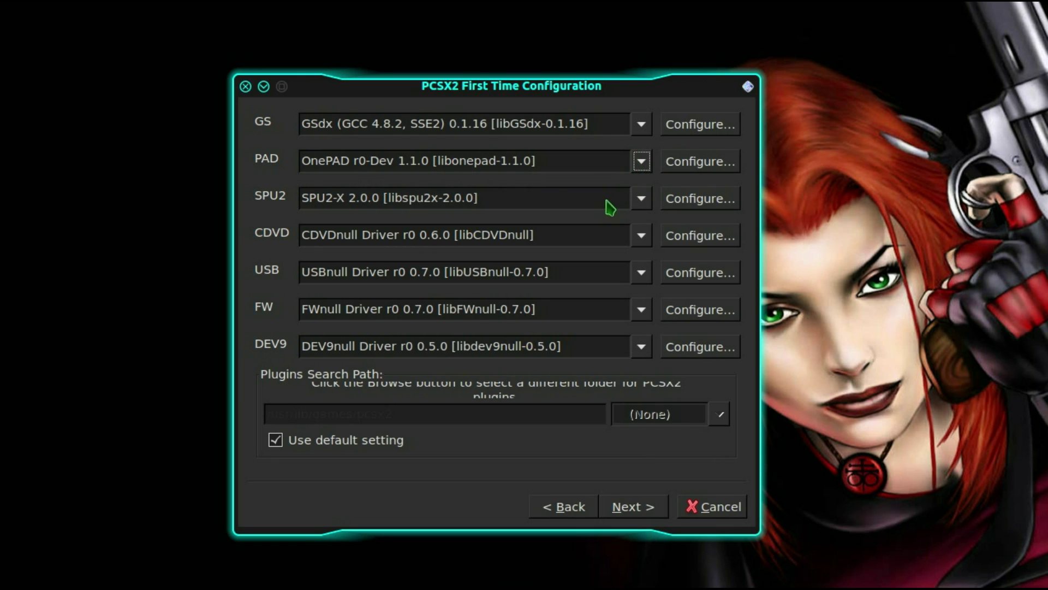
{"action": "left_click", "coordinate": [642, 202]}
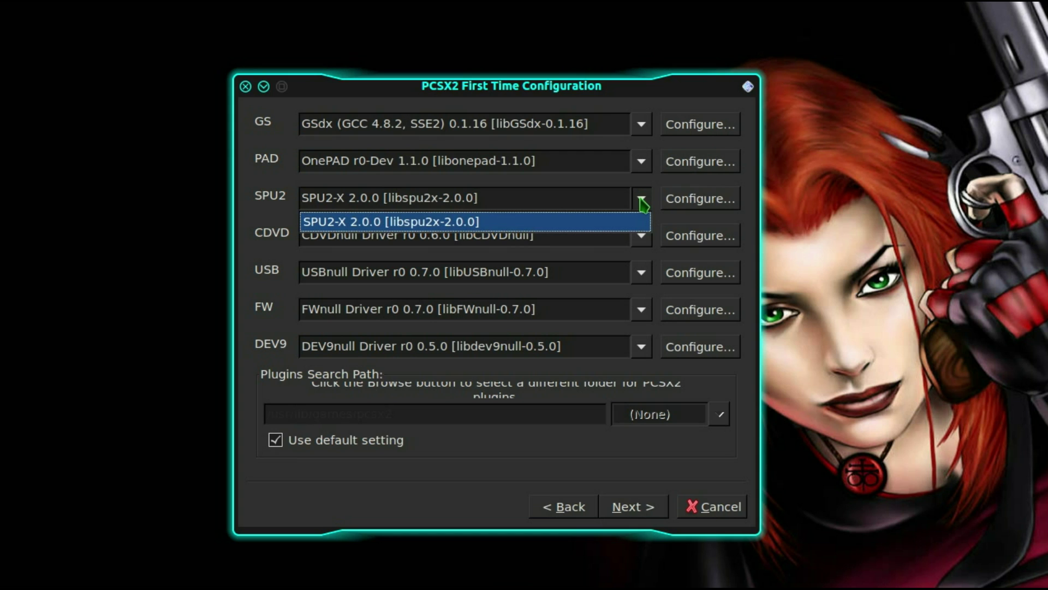
{"action": "left_click", "coordinate": [643, 203]}
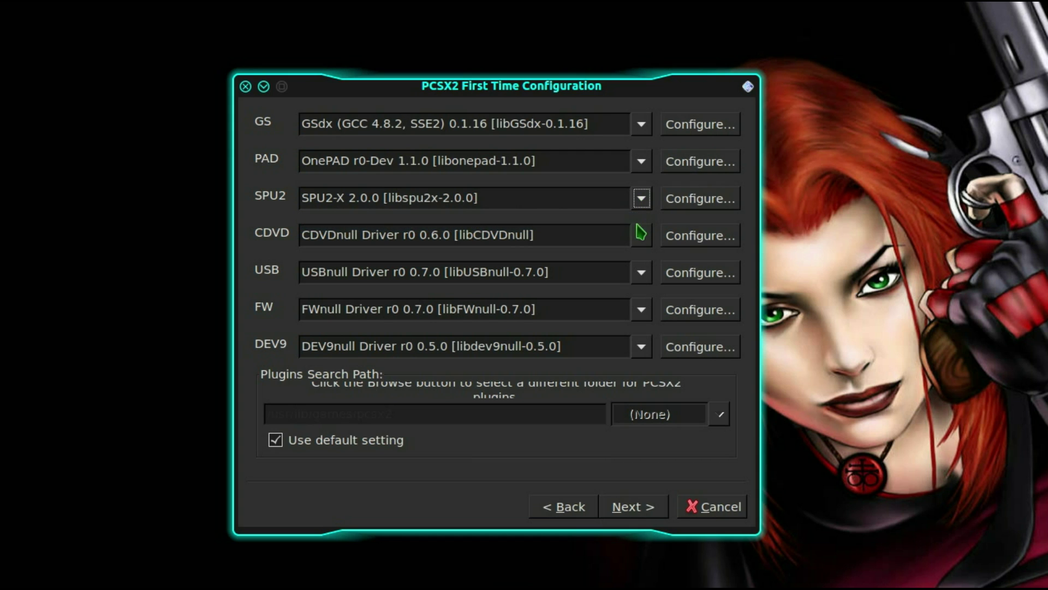
{"action": "left_click", "coordinate": [643, 242]}
{"action": "left_click", "coordinate": [645, 248]}
{"action": "left_click", "coordinate": [640, 271]}
{"action": "left_click", "coordinate": [639, 273]}
{"action": "left_click", "coordinate": [642, 310]}
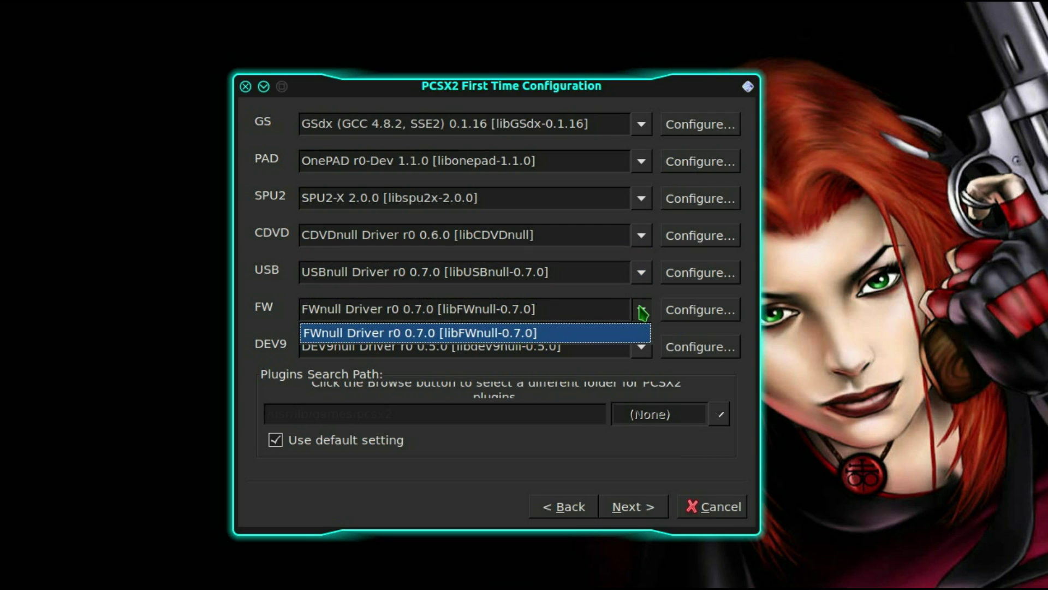
{"action": "left_click", "coordinate": [640, 308]}
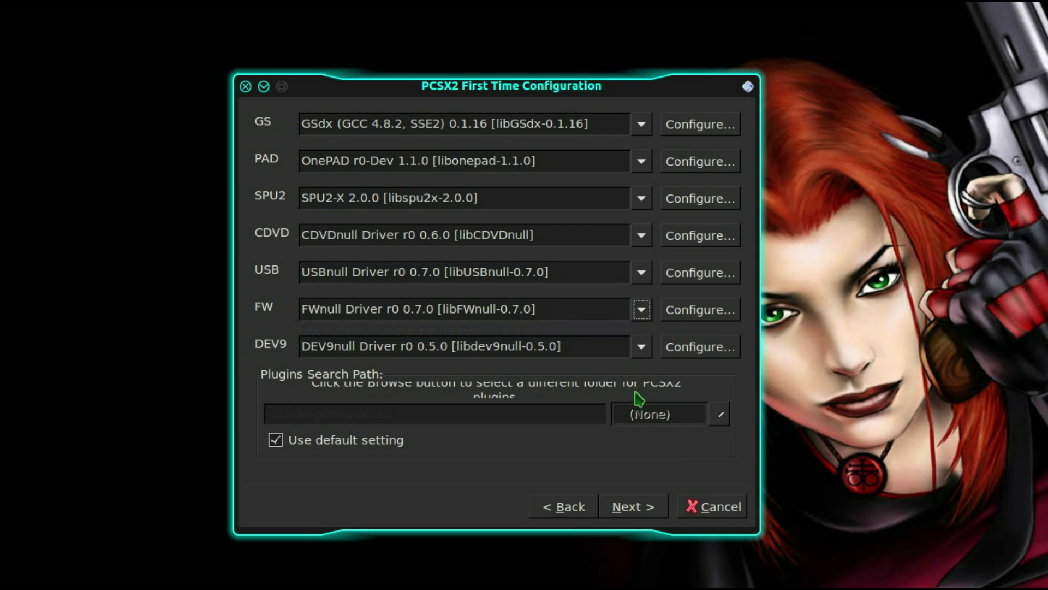
{"action": "left_click", "coordinate": [645, 354]}
{"action": "left_click", "coordinate": [645, 356]}
Step: Set the custom resolution in the GSdx plugin's configuration to 1920 by 1080
{"action": "left_click", "coordinate": [703, 127]}
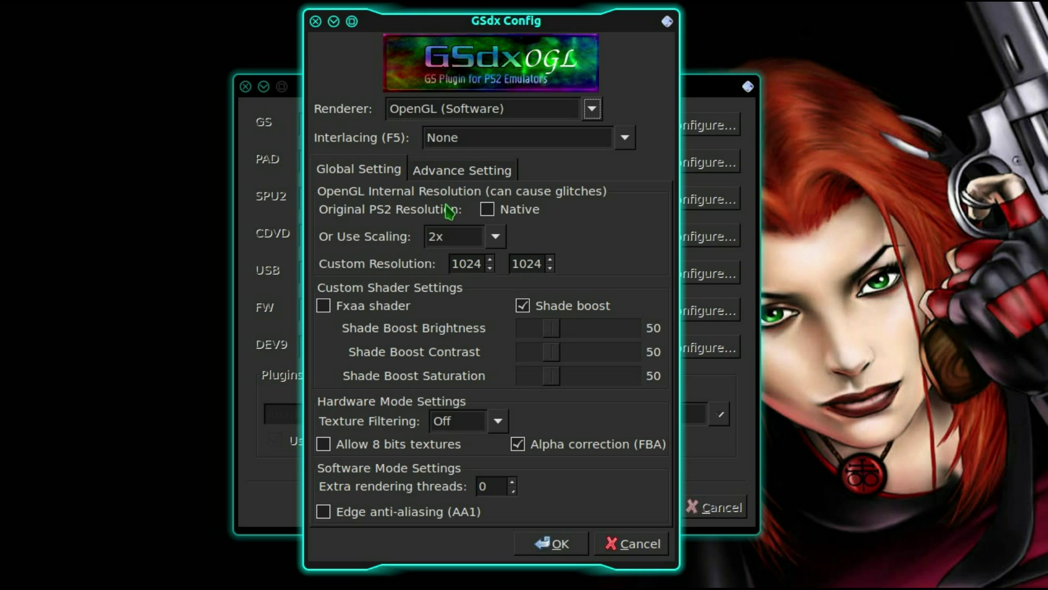
{"action": "double_click", "coordinate": [467, 264]}
{"action": "type", "text": "1920"}
{"action": "key", "text": "Tab"}
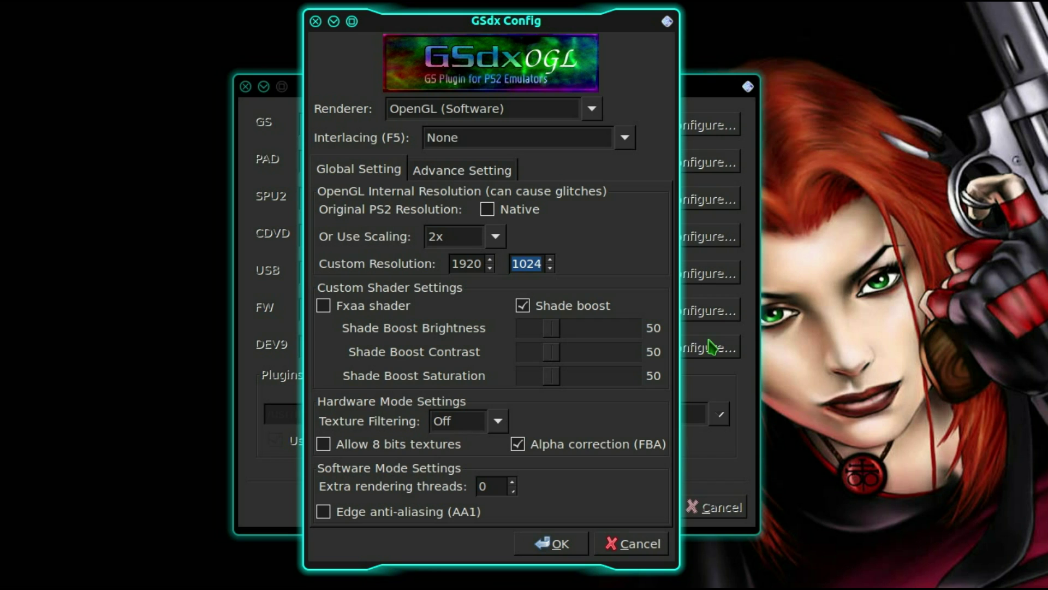
{"action": "type", "text": "1"}
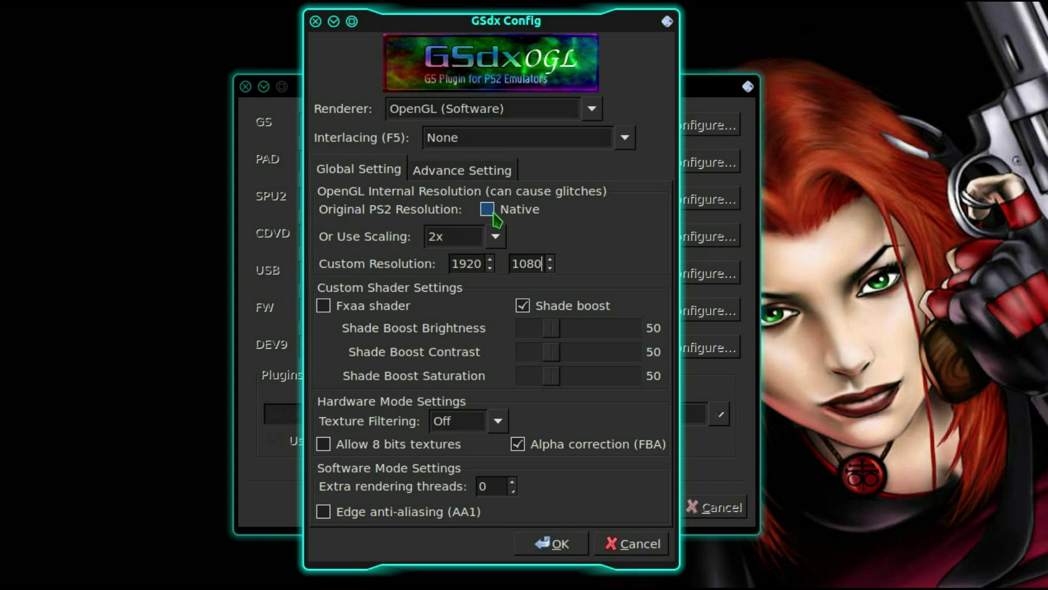
Step: Set the GSdx extra rendering threads to 6, enable Edge anti-aliasing (AA1), and accept the plugin configuration
{"action": "left_click", "coordinate": [473, 172]}
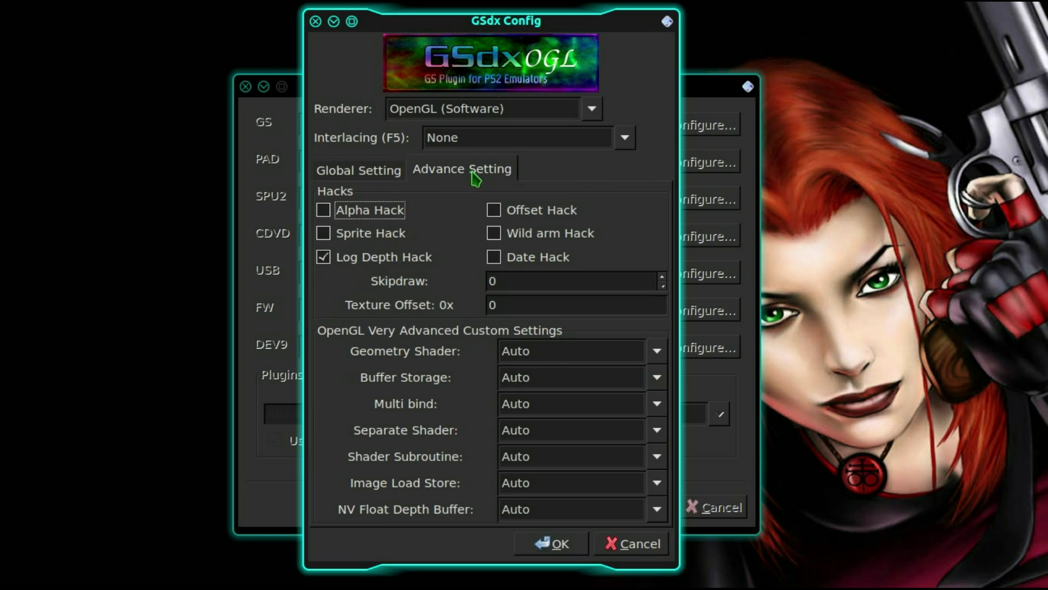
{"action": "left_click", "coordinate": [361, 169]}
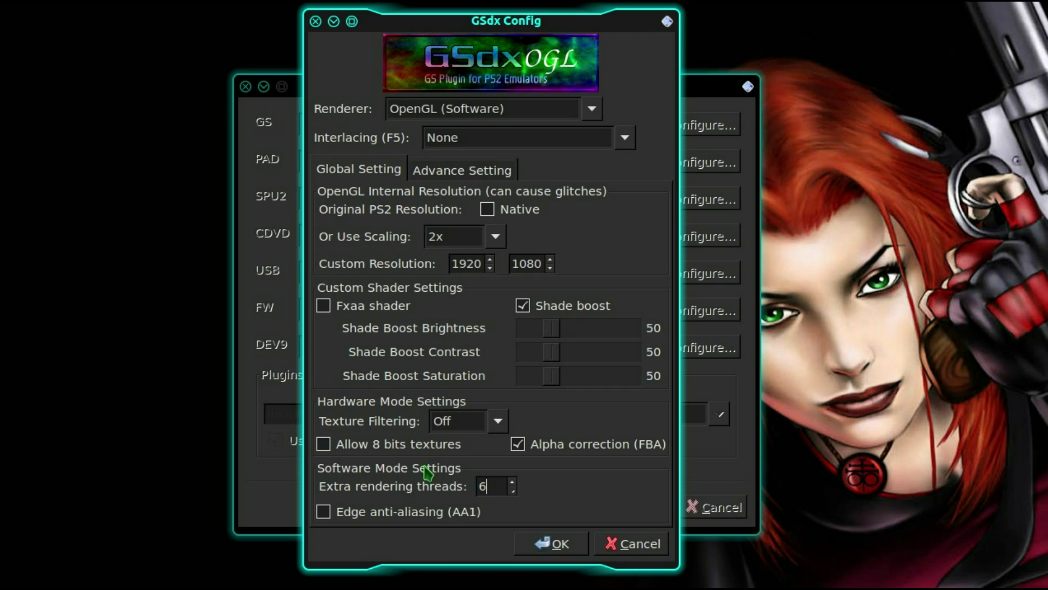
{"action": "left_click", "coordinate": [436, 513]}
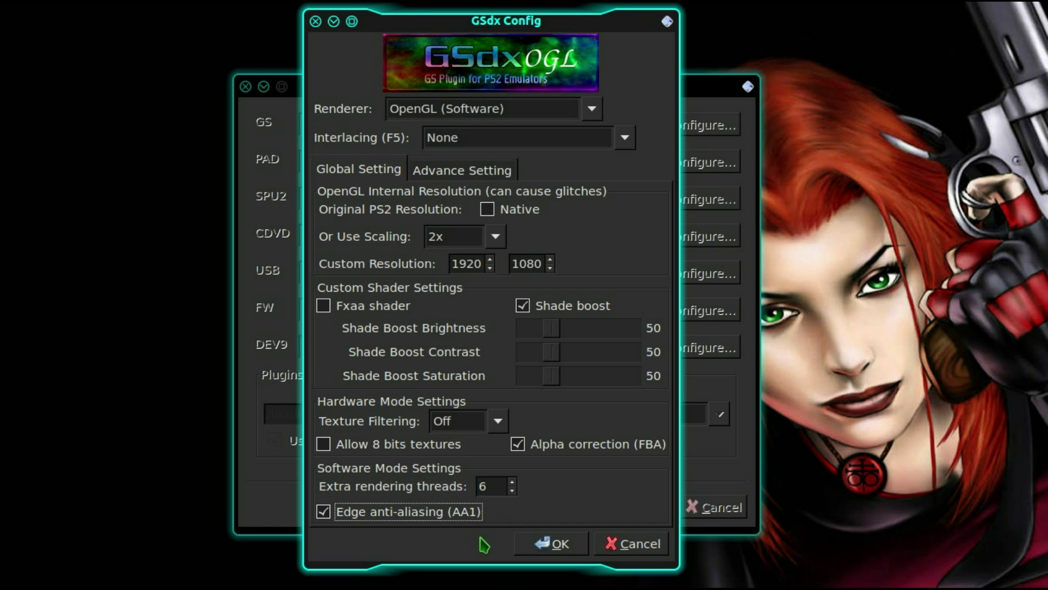
{"action": "left_click", "coordinate": [565, 546]}
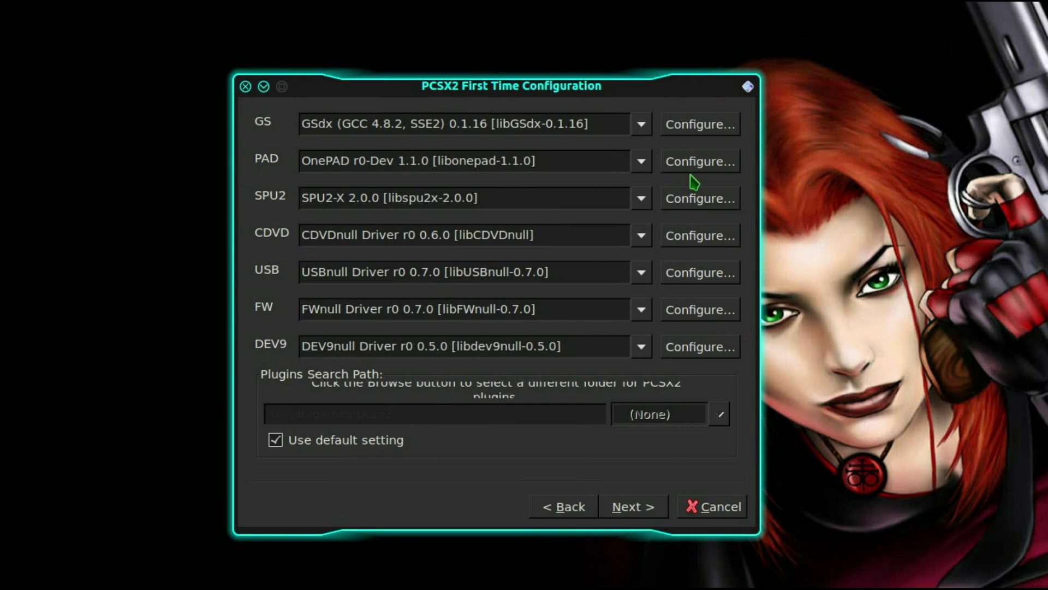
{"action": "left_click", "coordinate": [675, 170]}
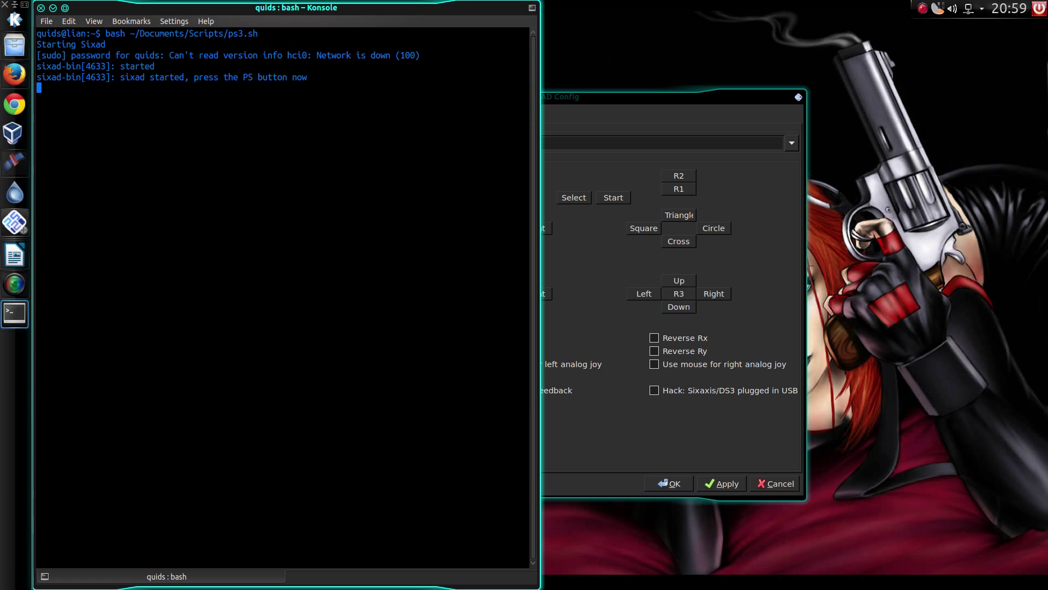
{"action": "left_click", "coordinate": [53, 8]}
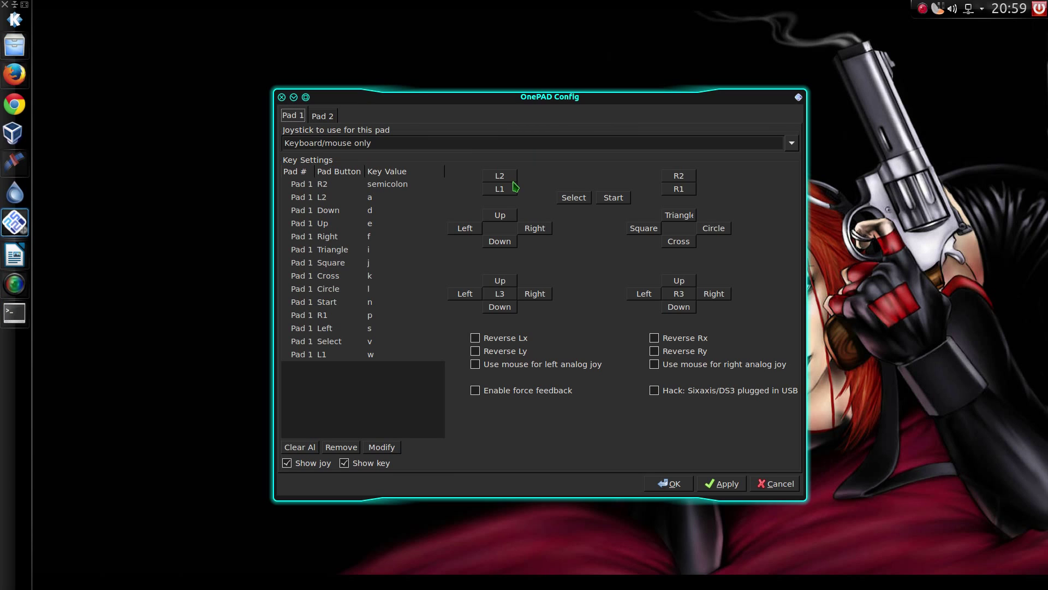
{"action": "left_click", "coordinate": [513, 180]}
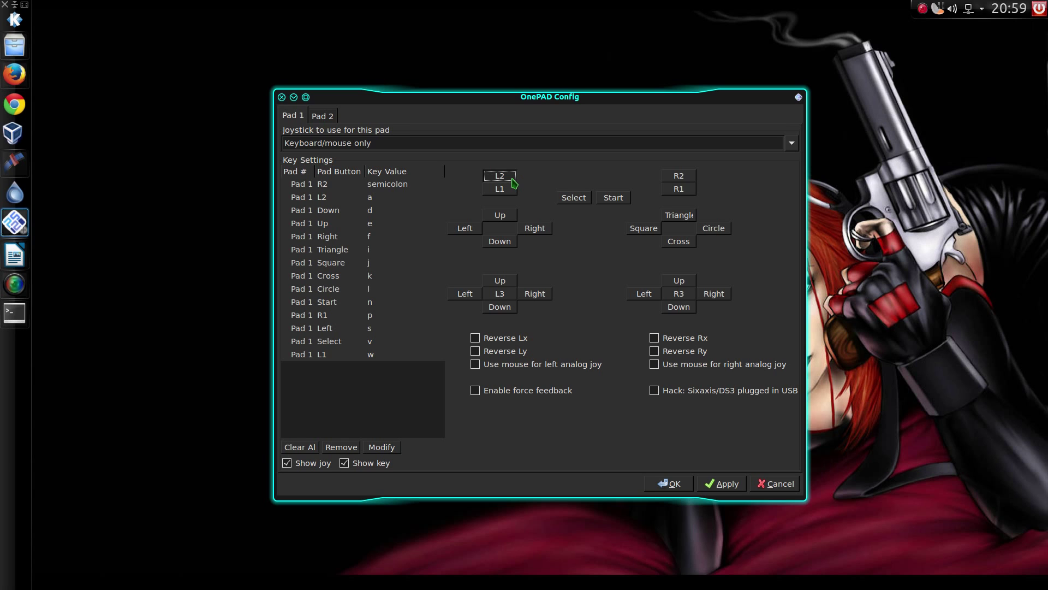
{"action": "left_click", "coordinate": [774, 489]}
{"action": "left_click", "coordinate": [761, 484]}
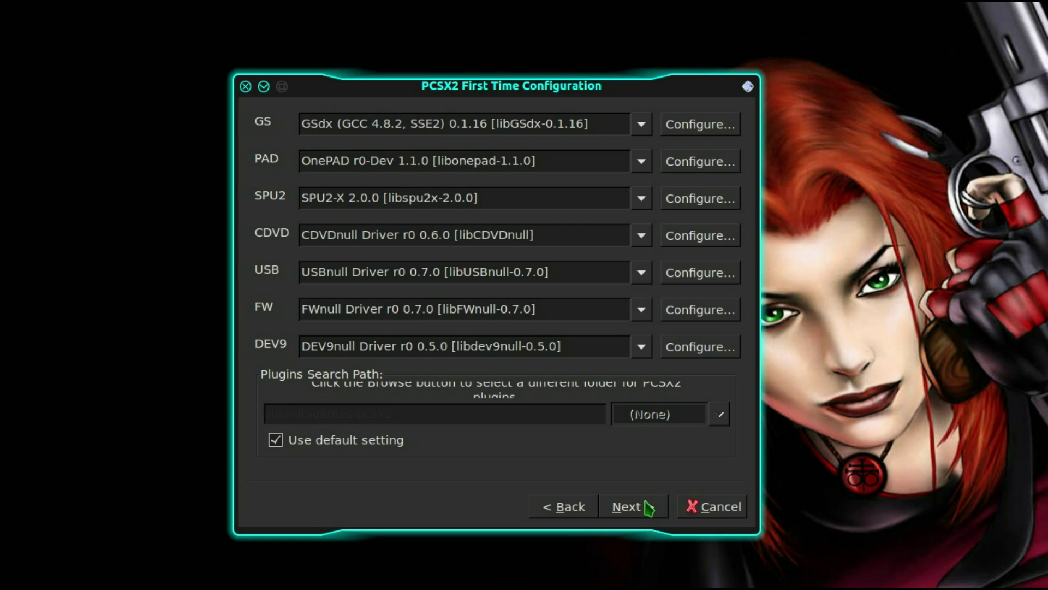
Step: Continue to the BIOS setup and set a custom BIOS search path to ConsoleGames/SonyBios in the home folder
{"action": "left_click", "coordinate": [634, 439]}
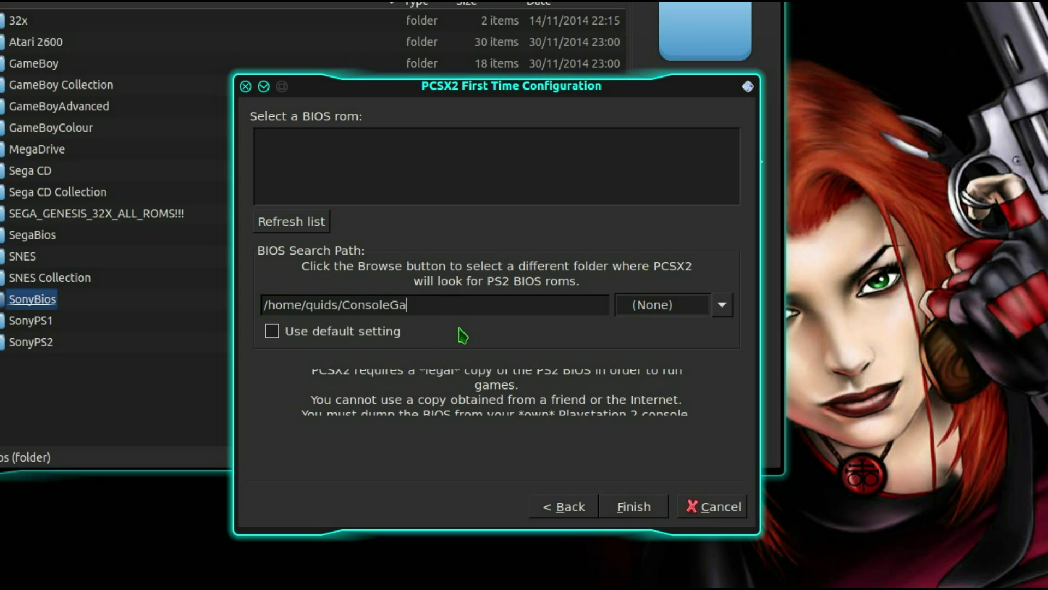
{"action": "type", "text": "mes/SonyBio"}
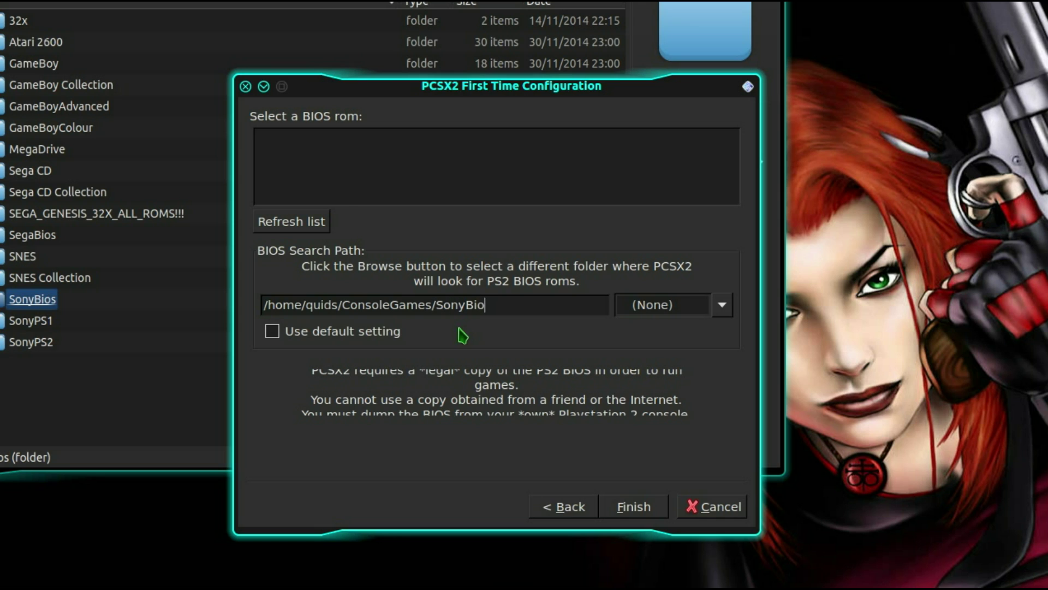
{"action": "type", "text": "s"}
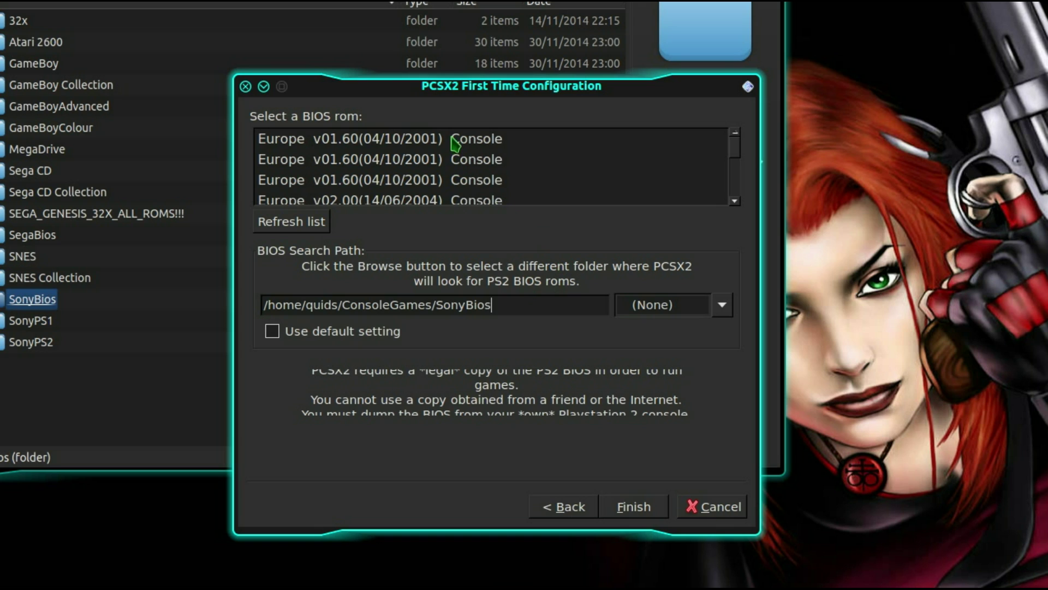
Step: Choose the Europe v02.00(14/06/2004) Console BIOS and finish the first-time configuration
{"action": "scroll", "coordinate": [456, 164], "scroll_direction": "down", "scroll_amount": 1}
{"action": "left_click", "coordinate": [454, 171]}
{"action": "left_click", "coordinate": [471, 185]}
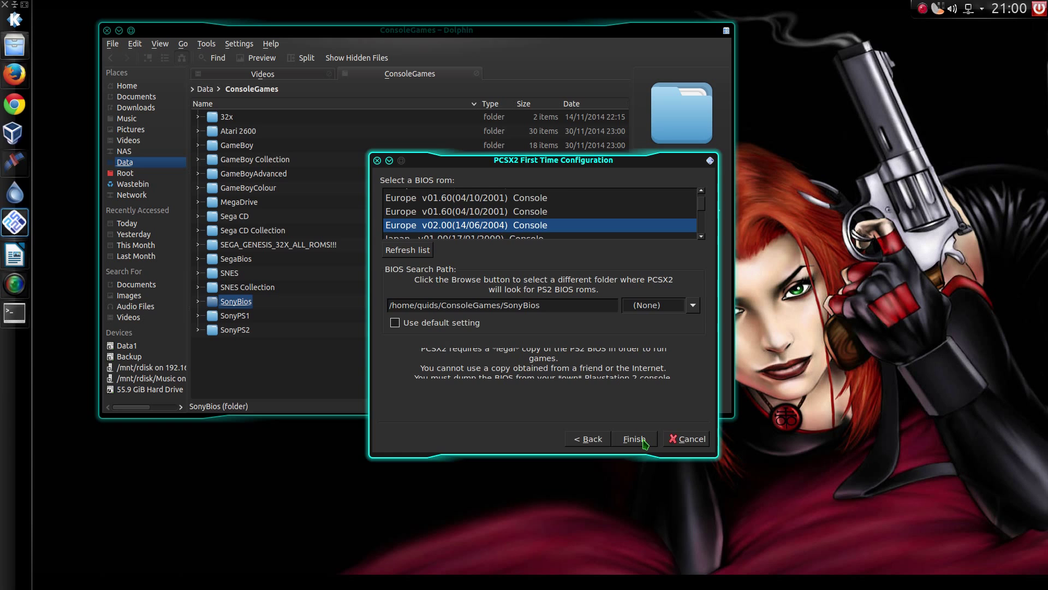
{"action": "left_click", "coordinate": [634, 439]}
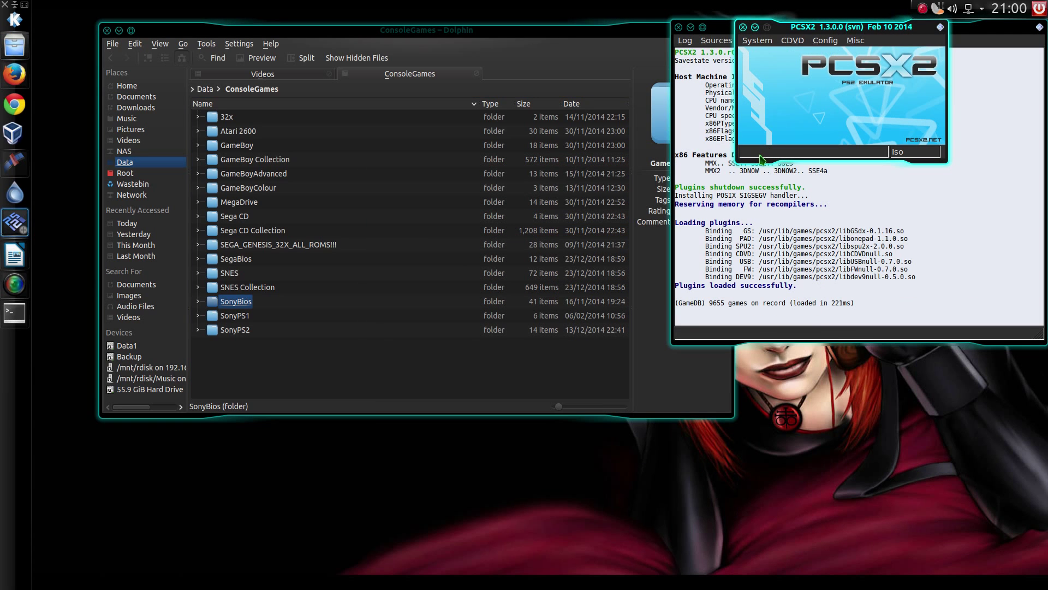
Step: Close and relaunch PCSX2, and minimize the file manager
{"action": "left_click", "coordinate": [743, 27]}
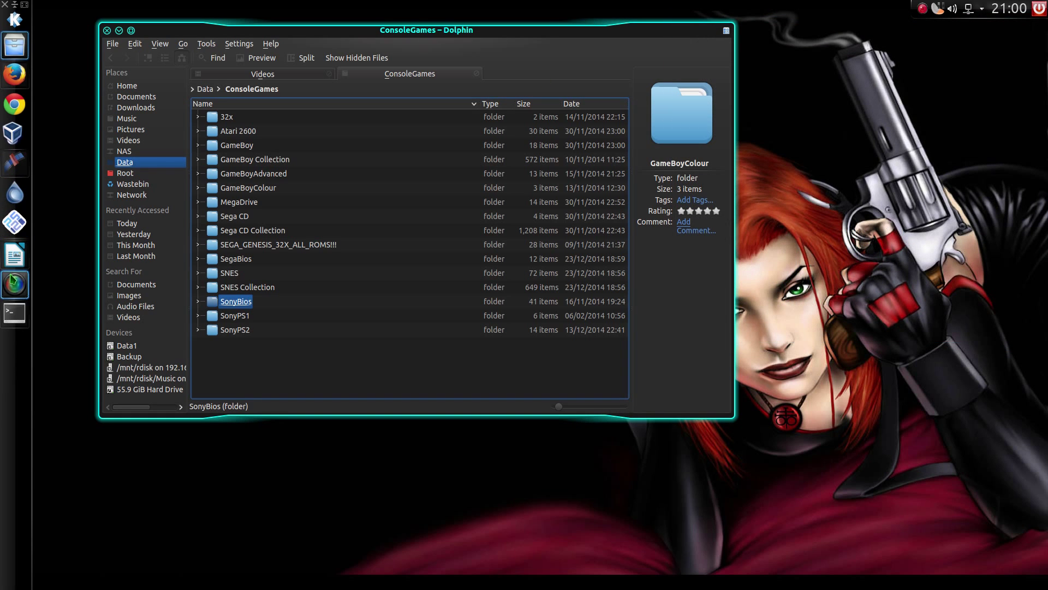
{"action": "left_click", "coordinate": [14, 231]}
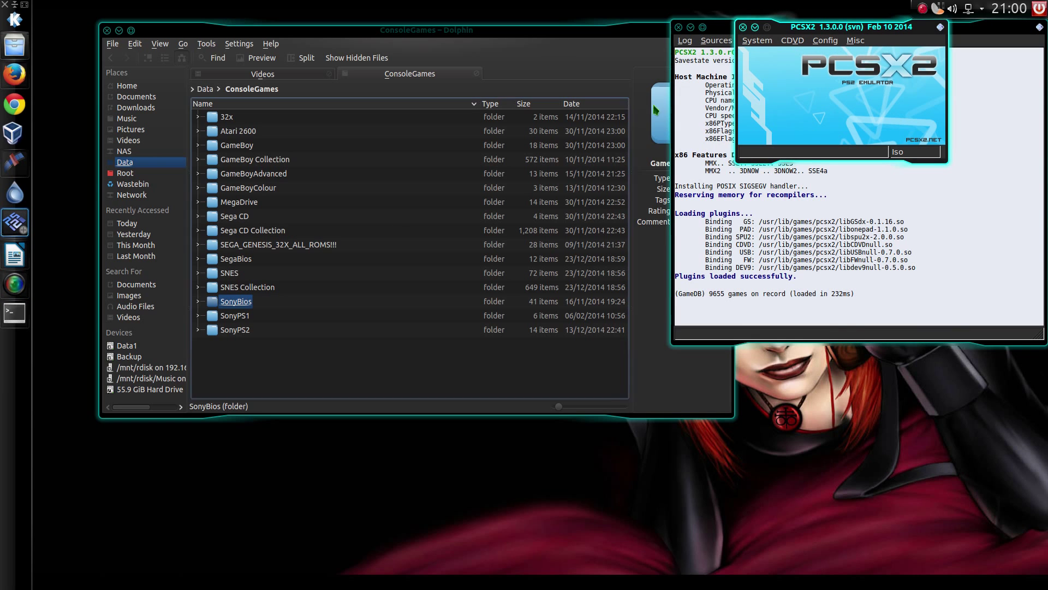
{"action": "left_click", "coordinate": [119, 30]}
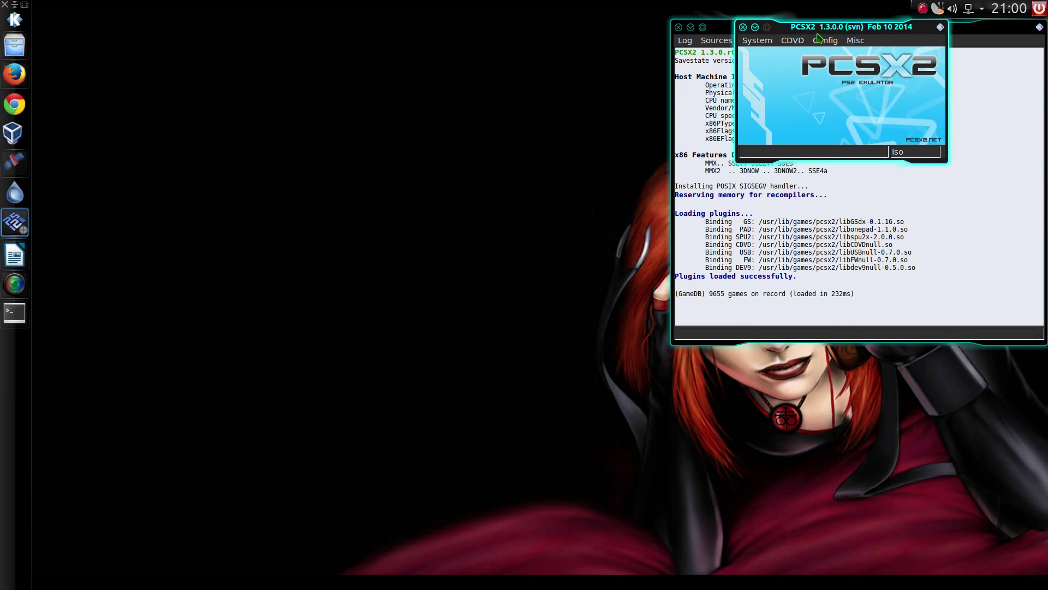
Step: Open the OnePAD controller plugin settings and assign Pad 1's L2 and L1 to the PlayStation 3 controller
{"action": "left_click", "coordinate": [825, 40]}
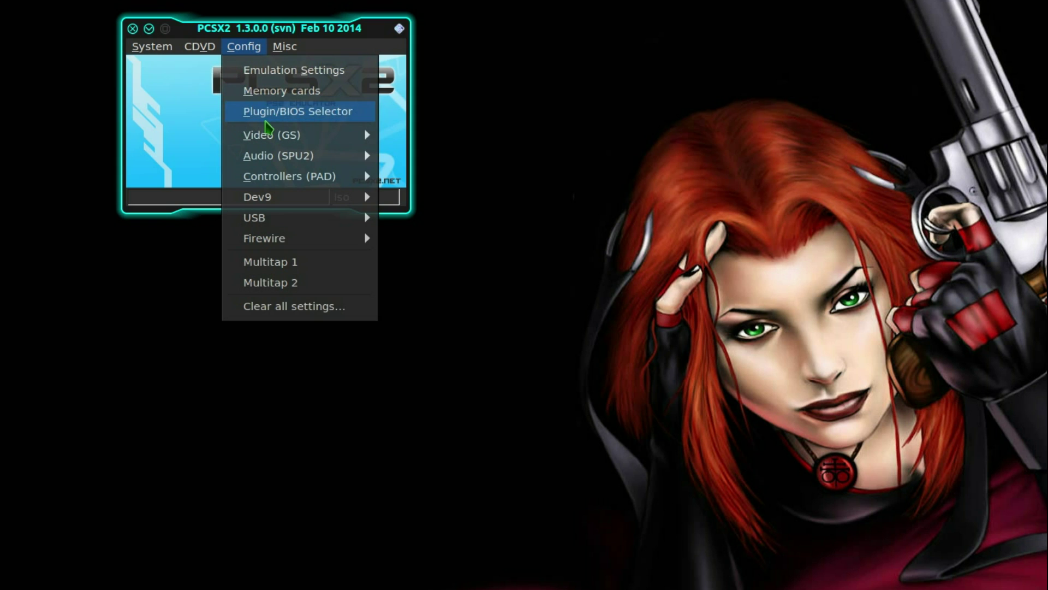
{"action": "mouse_move", "coordinate": [292, 176]}
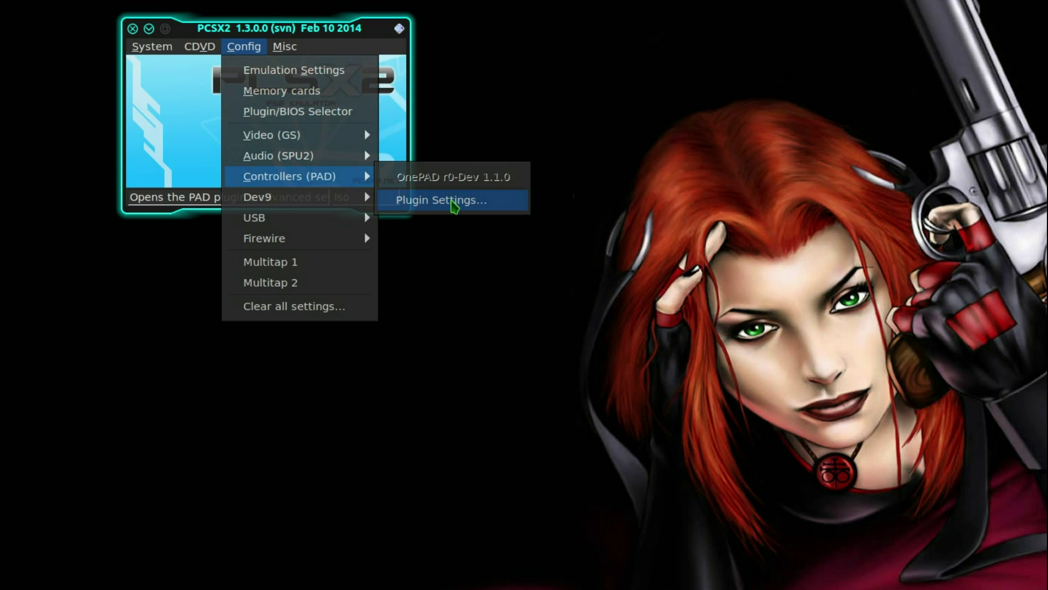
{"action": "left_click", "coordinate": [453, 202]}
{"action": "left_click", "coordinate": [456, 148]}
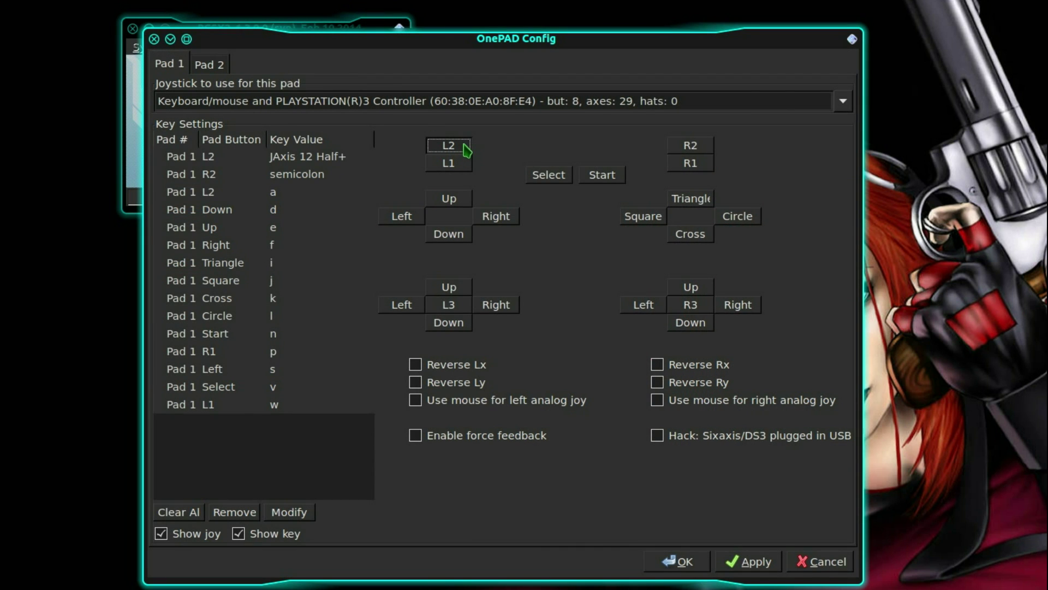
{"action": "left_click", "coordinate": [448, 165]}
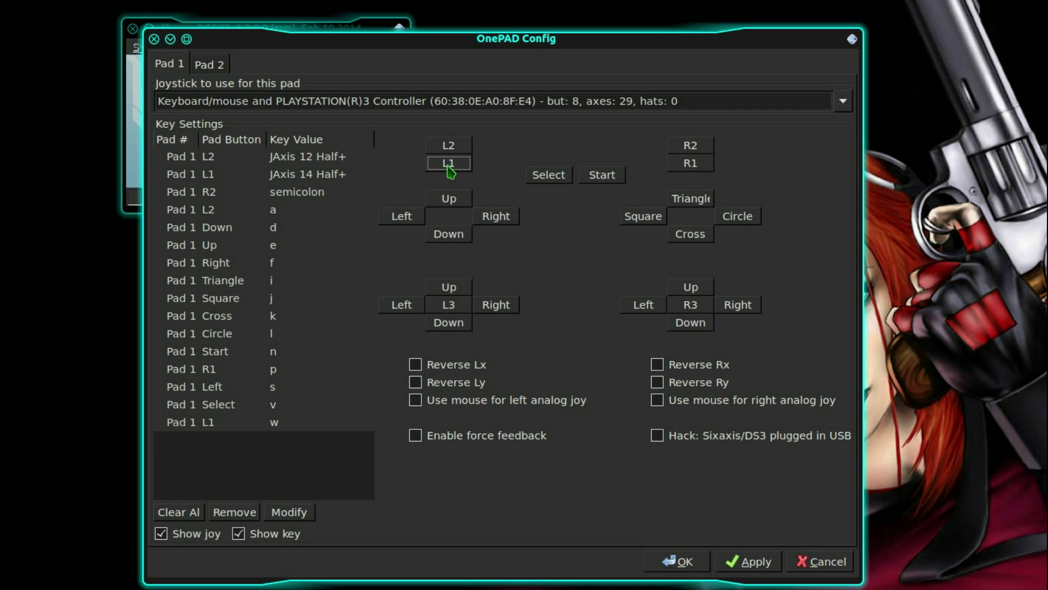
Step: Assign Pad 1's directional Up, Down, Left and Right and the Select button to the PlayStation 3 controller
{"action": "left_click", "coordinate": [450, 202]}
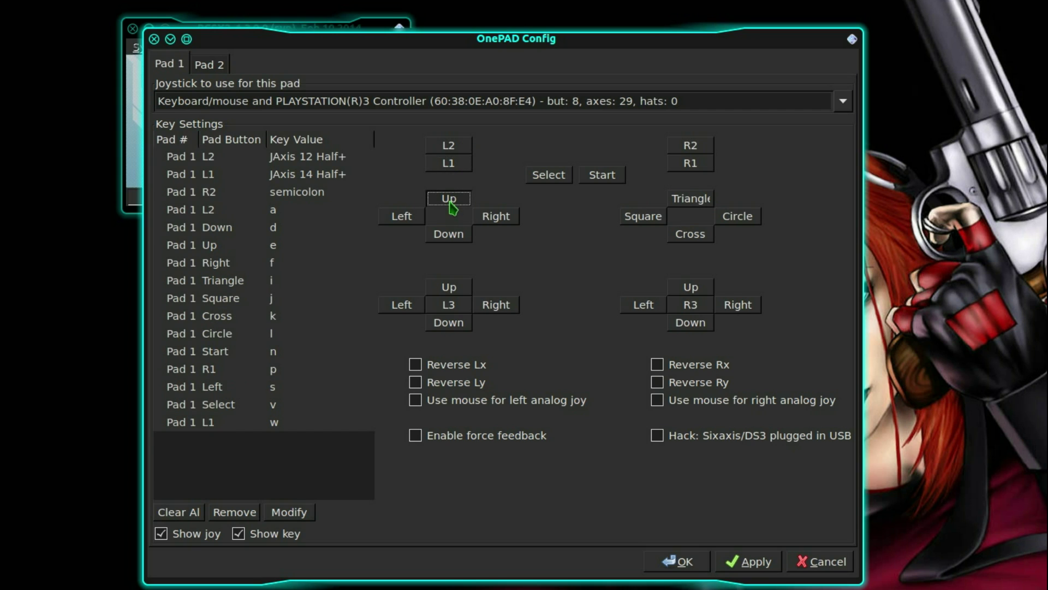
{"action": "left_click", "coordinate": [445, 240]}
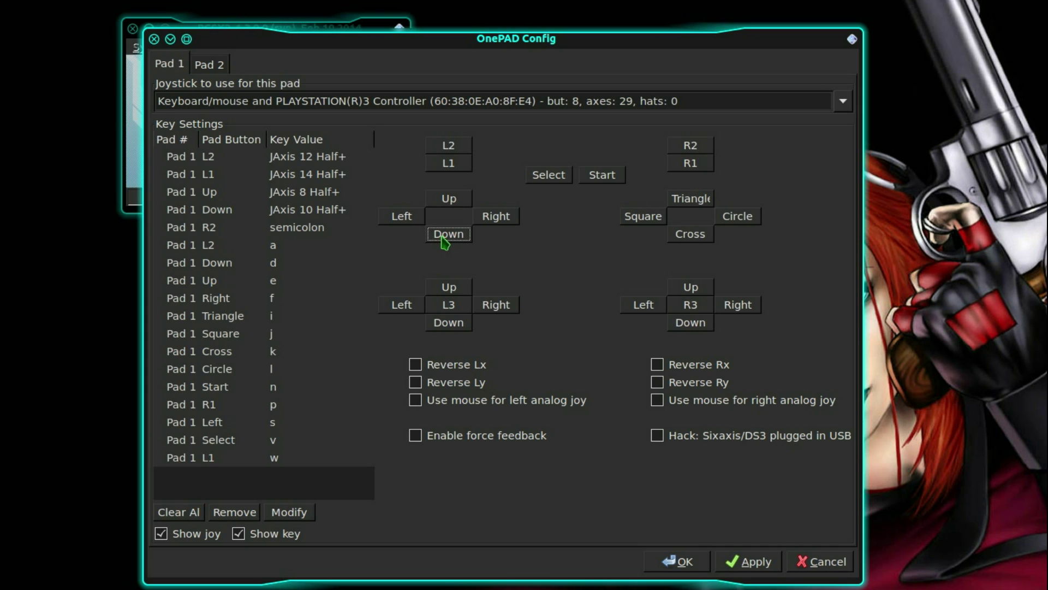
{"action": "left_click", "coordinate": [412, 222]}
{"action": "left_click", "coordinate": [482, 221]}
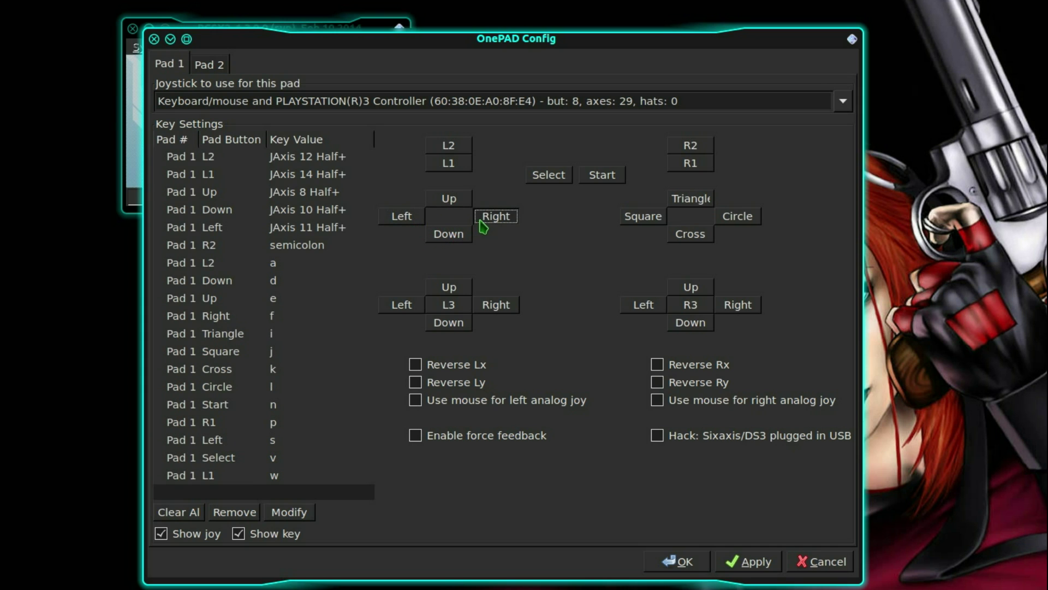
{"action": "left_click", "coordinate": [544, 181]}
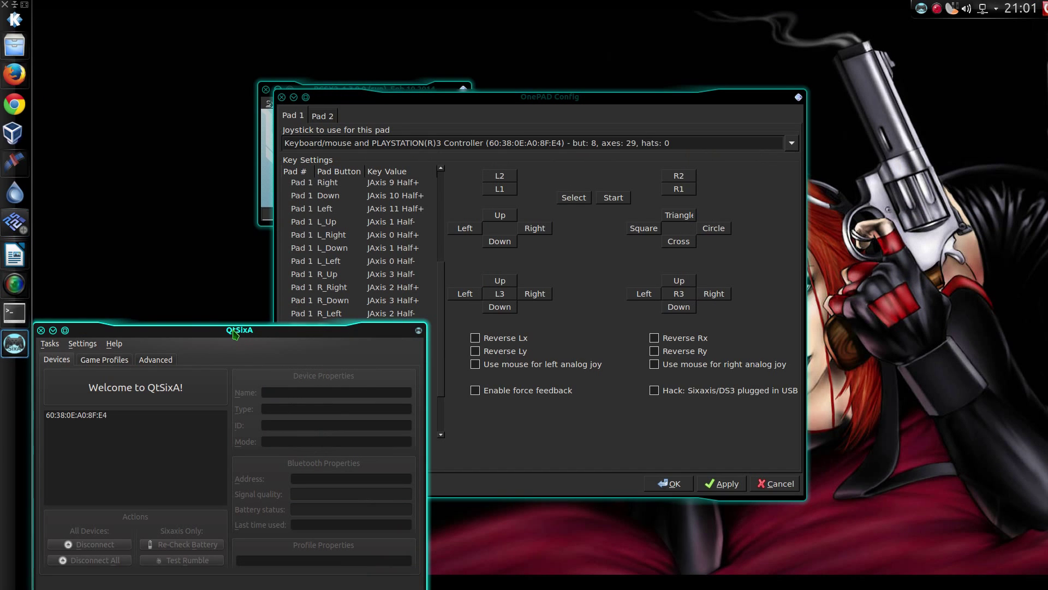
Step: Move the QtSixA window aside and close it, and accept the OnePAD controller configuration
{"action": "left_click_drag", "start_coordinate": [223, 330], "coordinate": [278, 254]}
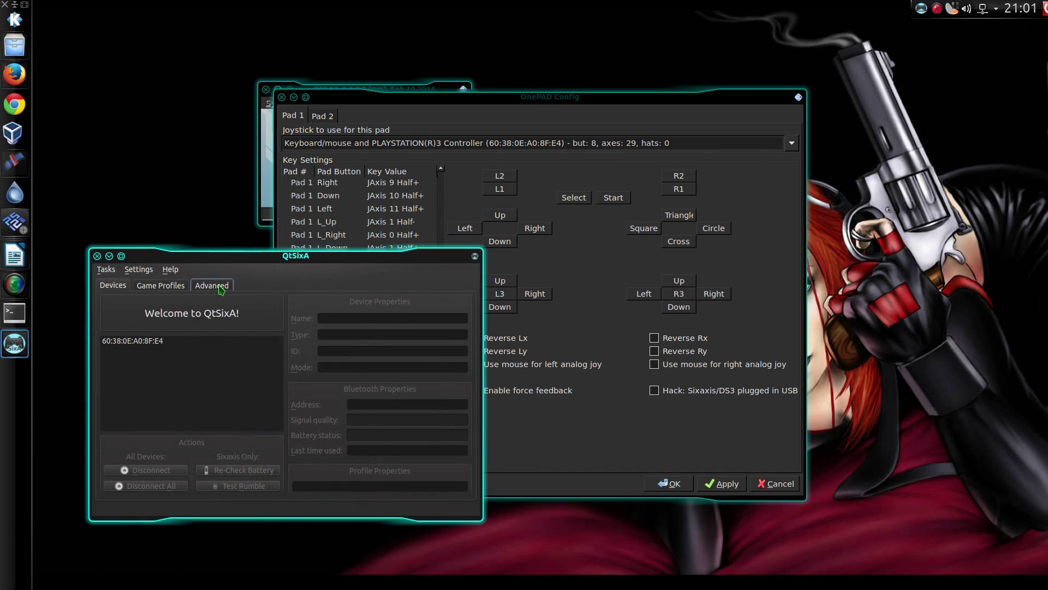
{"action": "left_click", "coordinate": [97, 256]}
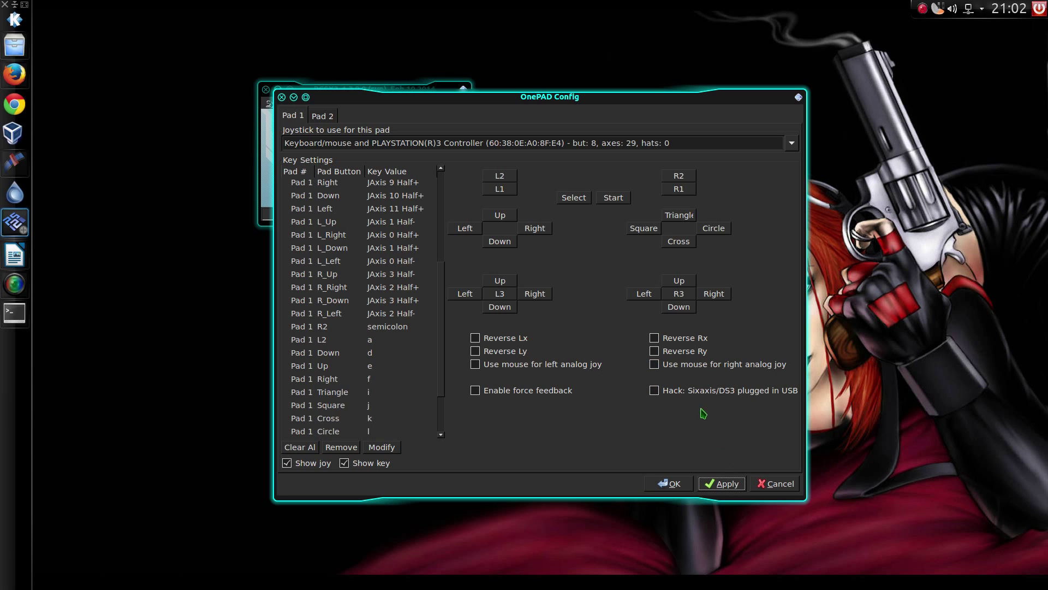
{"action": "left_click", "coordinate": [675, 484]}
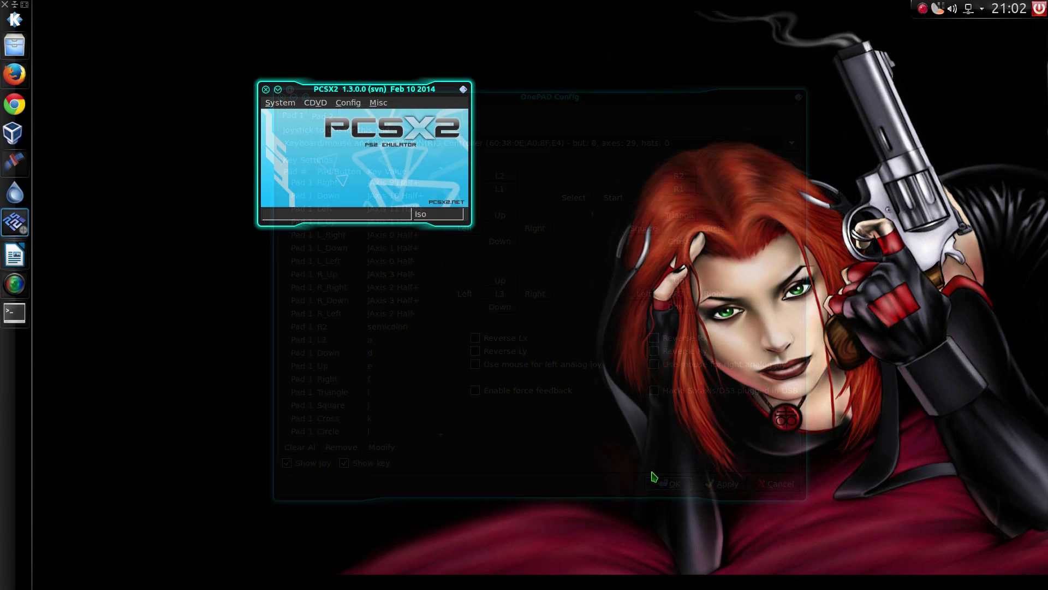
Step: Review the EE/IOP and VUs emulation settings, and set the GS Base Framerate Adjust to 130%
{"action": "left_click", "coordinate": [348, 99]}
{"action": "left_click", "coordinate": [375, 121]}
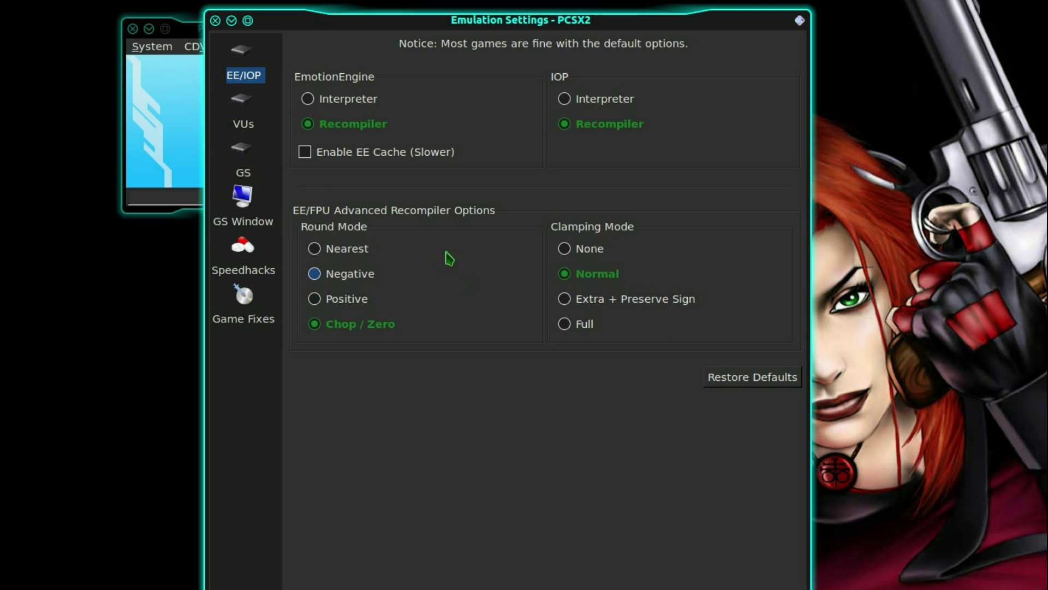
{"action": "left_click", "coordinate": [248, 112]}
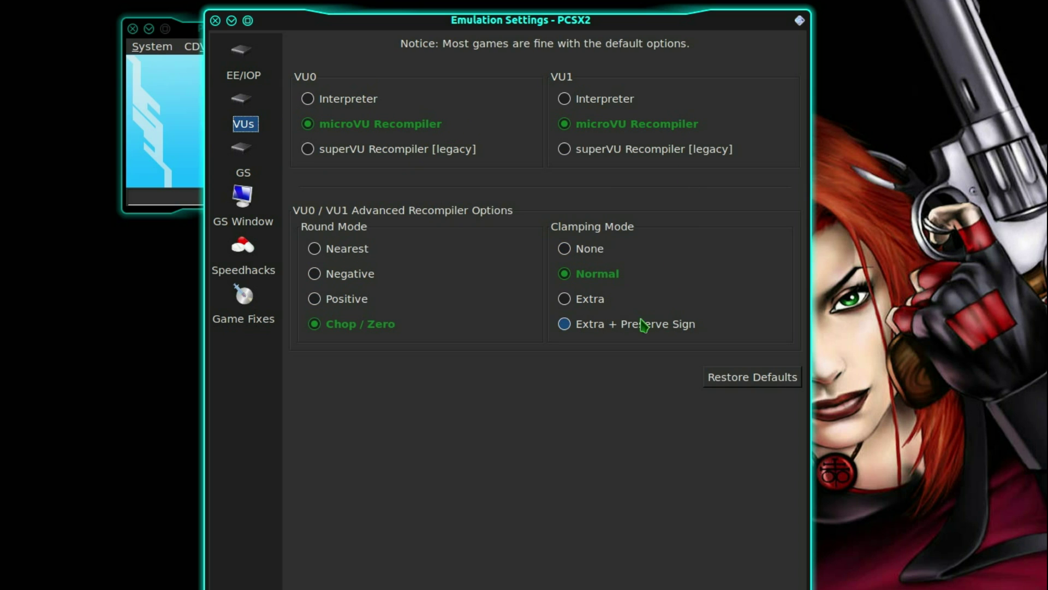
{"action": "left_click", "coordinate": [239, 151]}
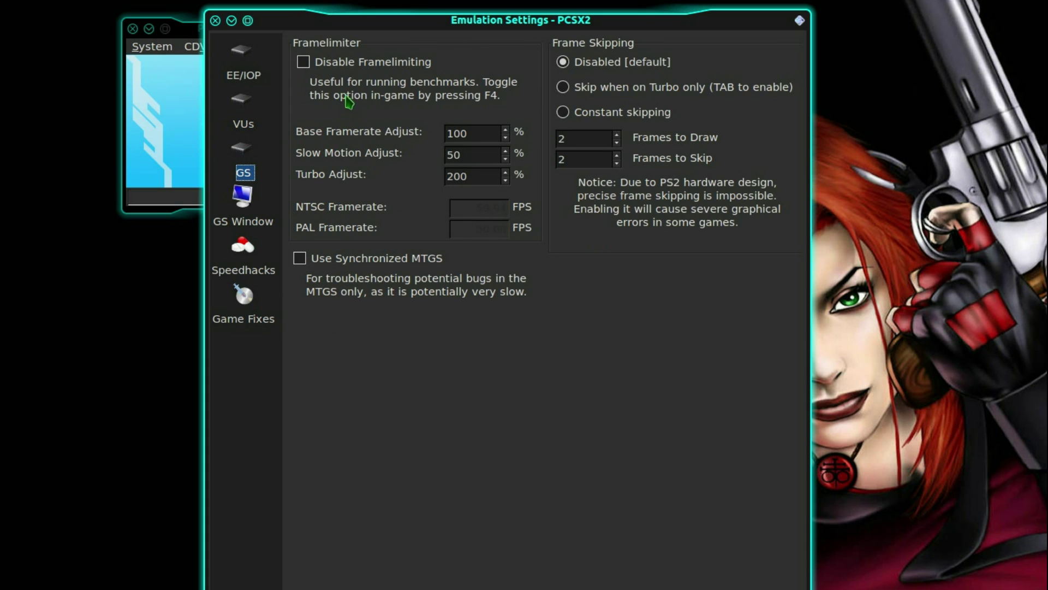
{"action": "double_click", "coordinate": [486, 135]}
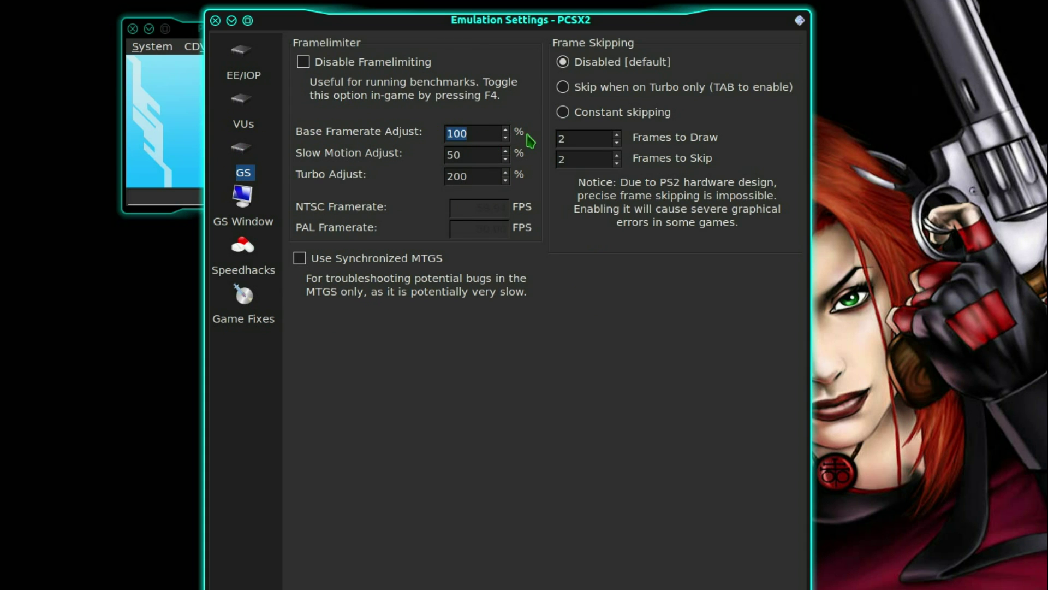
{"action": "type", "text": "130"}
Step: Set the aspect ratio to Widescreen (16:9) in the GS Window emulation settings
{"action": "left_click", "coordinate": [255, 200]}
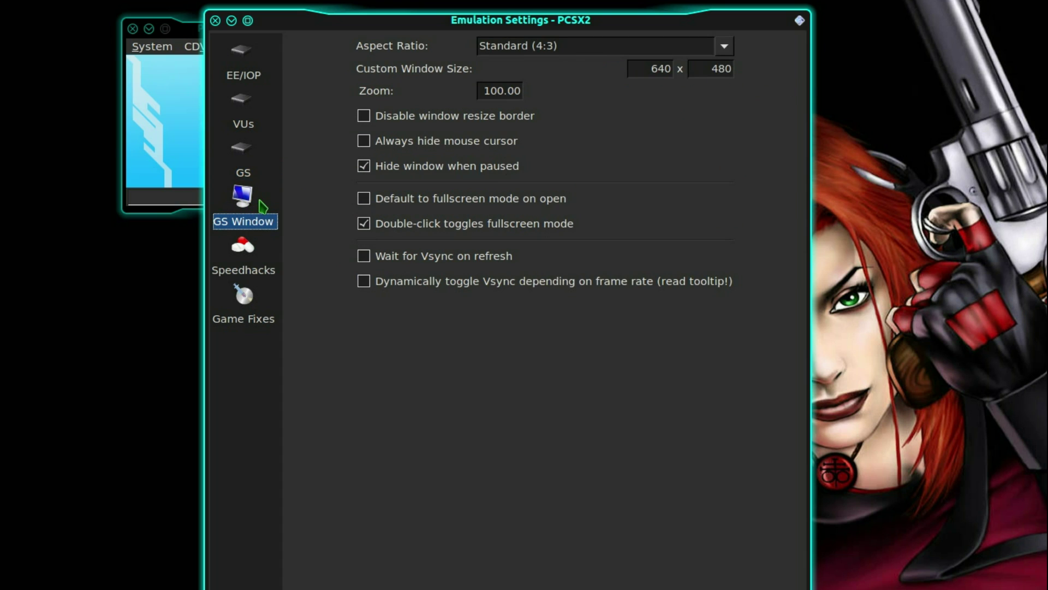
{"action": "left_click", "coordinate": [725, 46]}
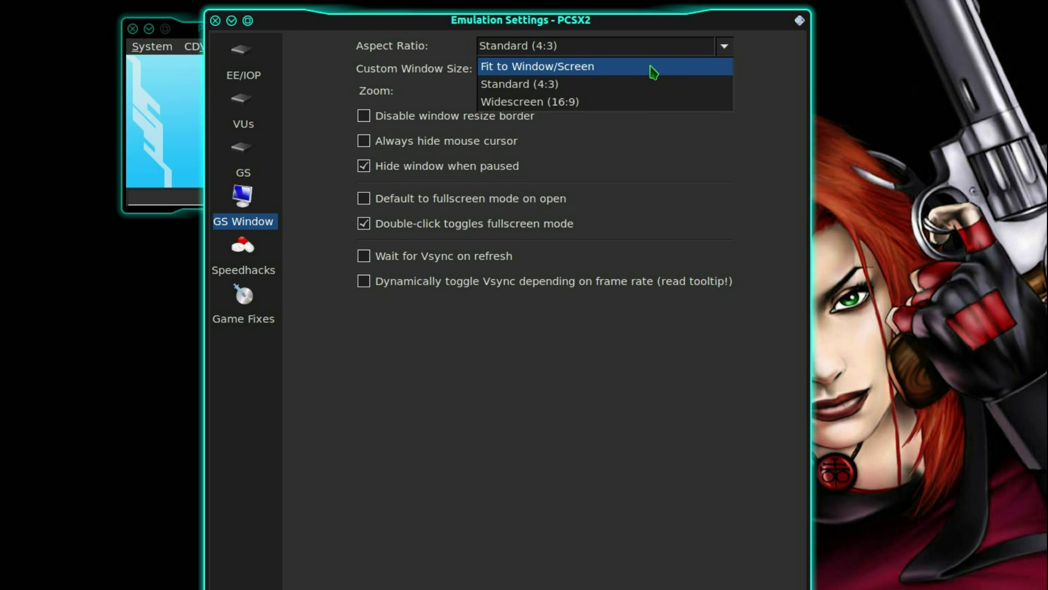
{"action": "left_click", "coordinate": [605, 102]}
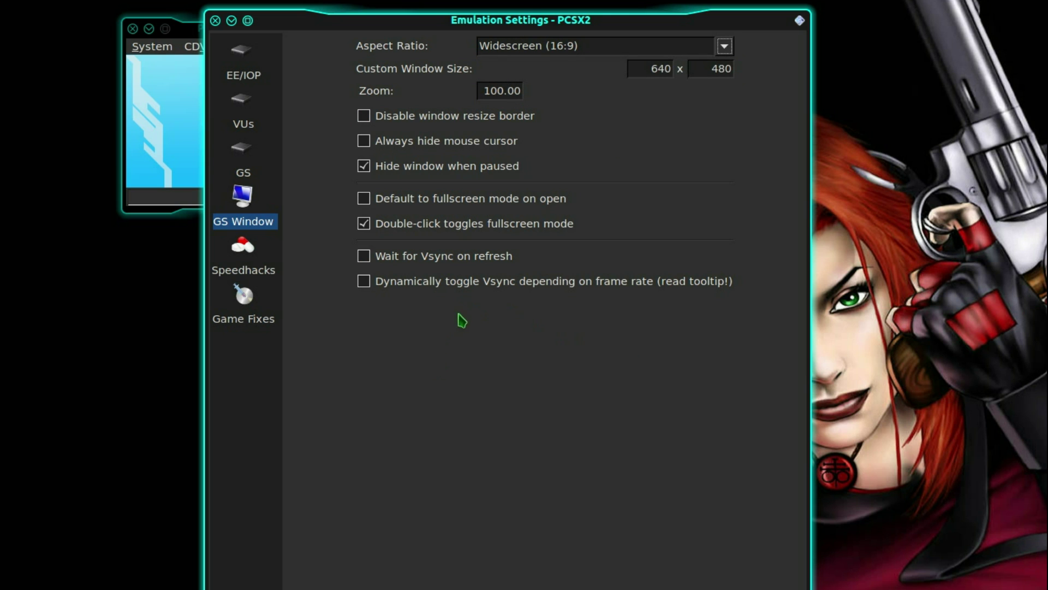
Step: In the Speedhacks settings, set EE Cyclerate to 2 and VU Cycle Stealing to 1, and apply the changes
{"action": "left_click", "coordinate": [251, 254]}
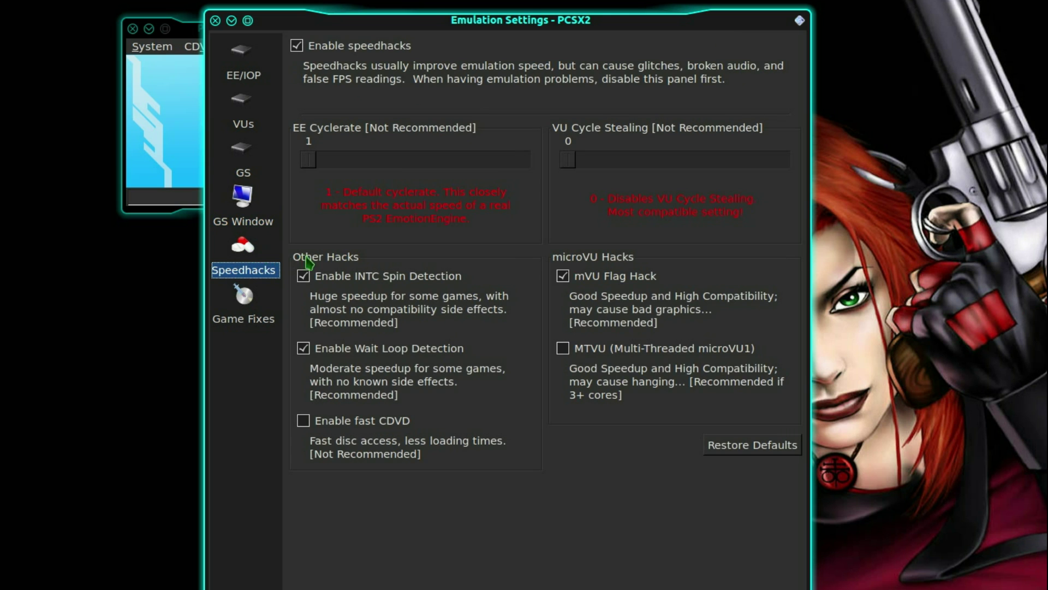
{"action": "left_click_drag", "start_coordinate": [310, 160], "coordinate": [373, 160]}
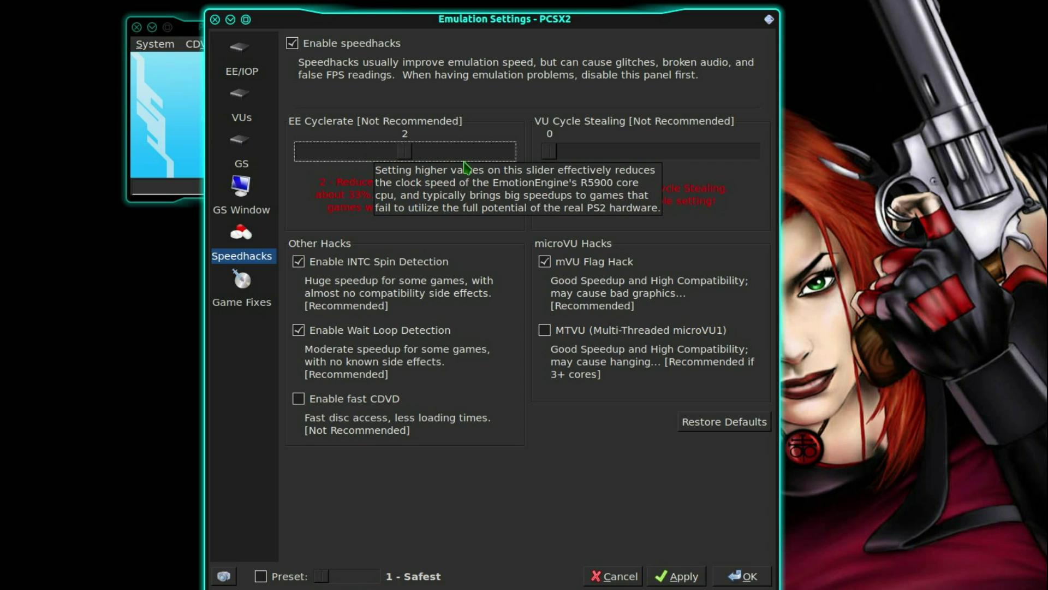
{"action": "left_click", "coordinate": [637, 159]}
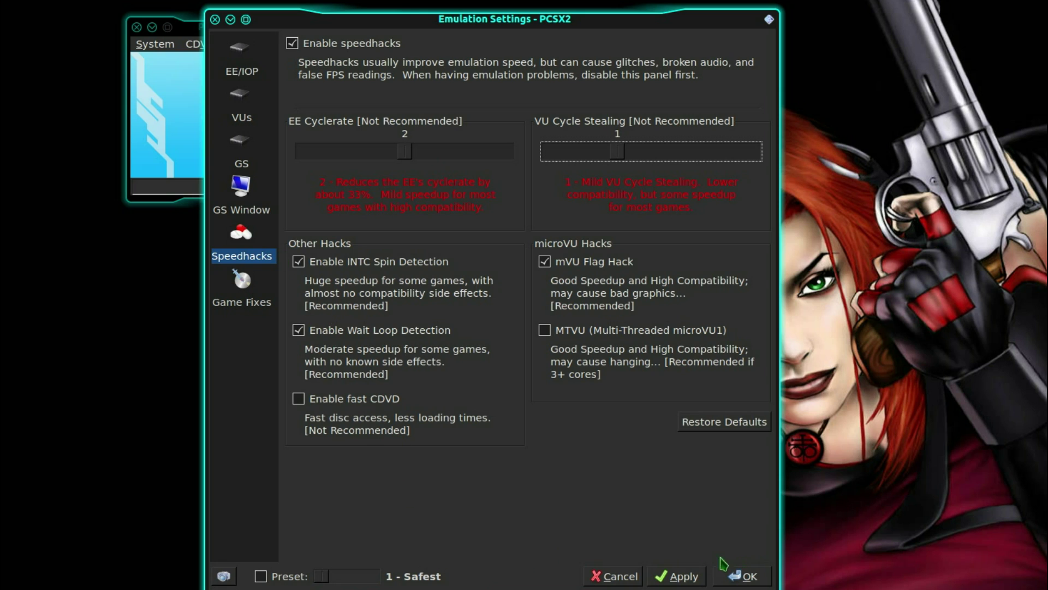
{"action": "left_click", "coordinate": [683, 578]}
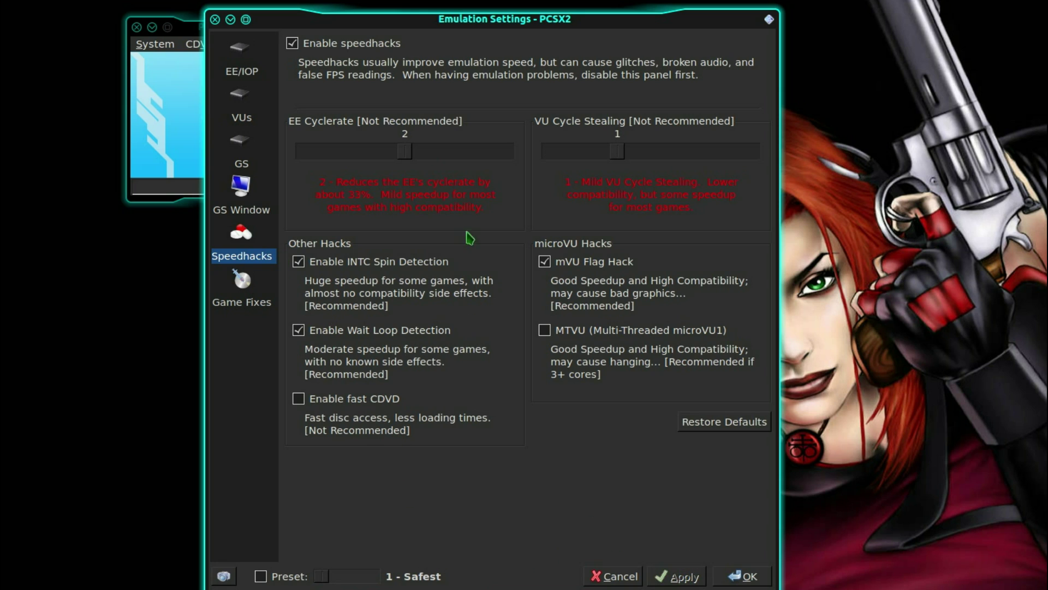
{"action": "left_click", "coordinate": [346, 160]}
{"action": "left_click", "coordinate": [680, 577]}
Step: Review the Game Fixes settings, switch the 1 - Safest preset on and back off, and accept the emulation settings
{"action": "left_click", "coordinate": [239, 289]}
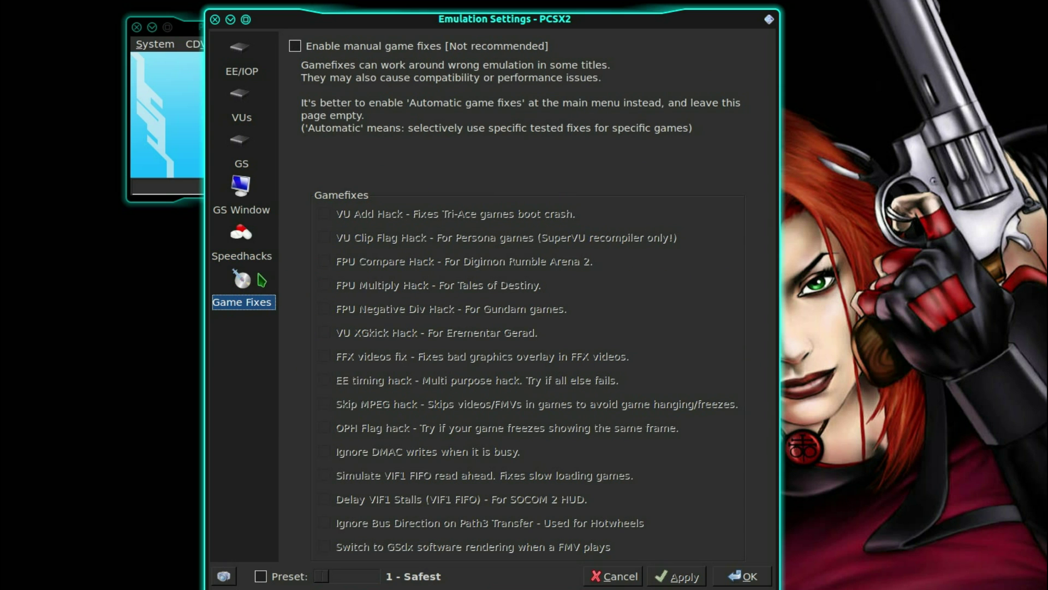
{"action": "left_click", "coordinate": [243, 258]}
{"action": "left_click", "coordinate": [248, 288]}
{"action": "left_click", "coordinate": [295, 578]}
{"action": "left_click_drag", "start_coordinate": [346, 577], "coordinate": [323, 577]}
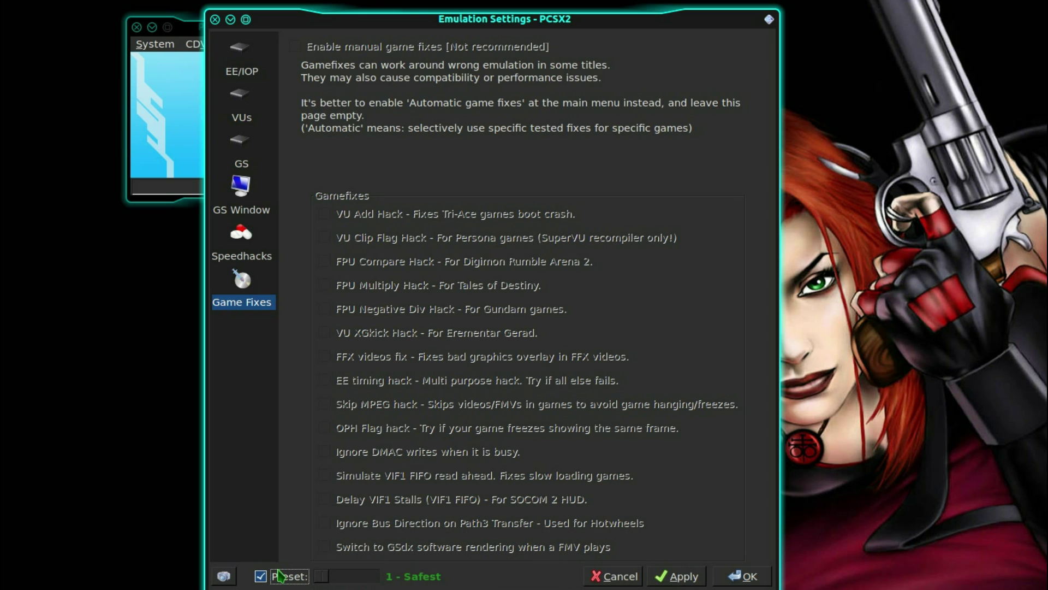
{"action": "left_click", "coordinate": [261, 576]}
{"action": "left_click", "coordinate": [676, 578]}
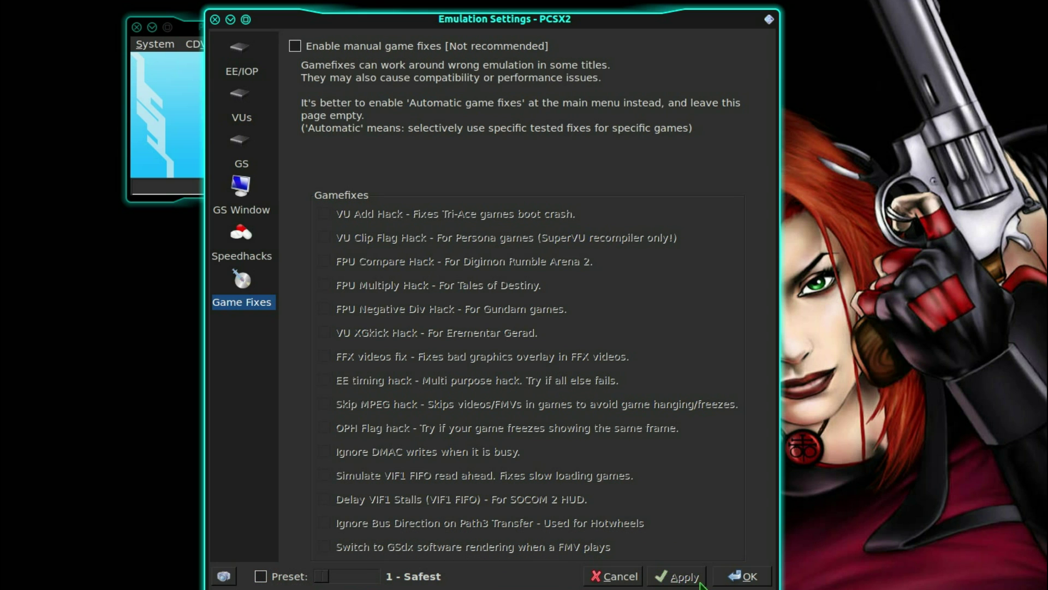
{"action": "left_click", "coordinate": [733, 578]}
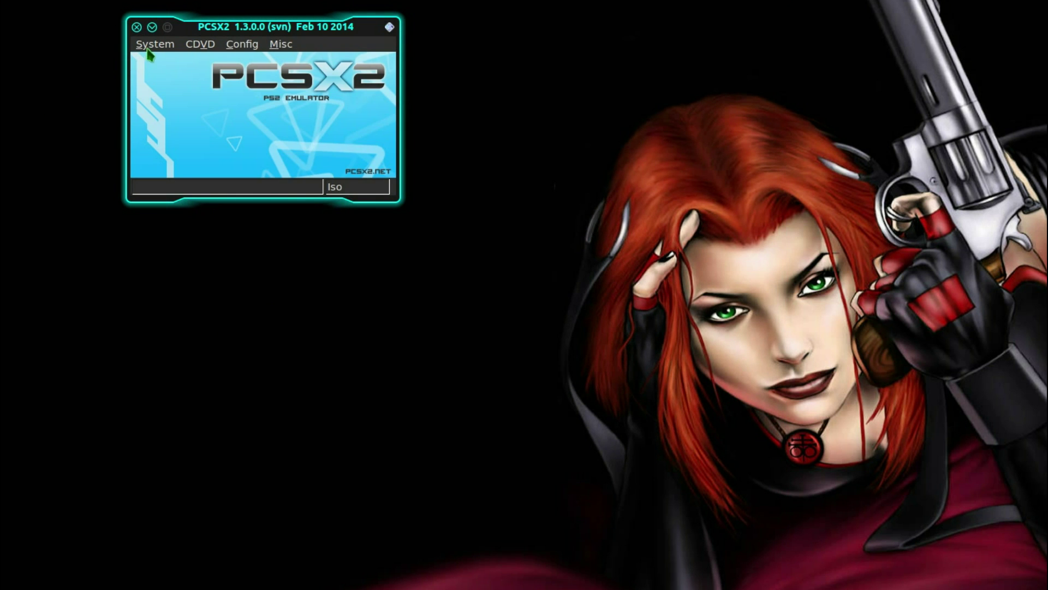
Step: Enable Widescreen Patches and check the system options
{"action": "left_click", "coordinate": [155, 45]}
{"action": "left_click", "coordinate": [229, 254]}
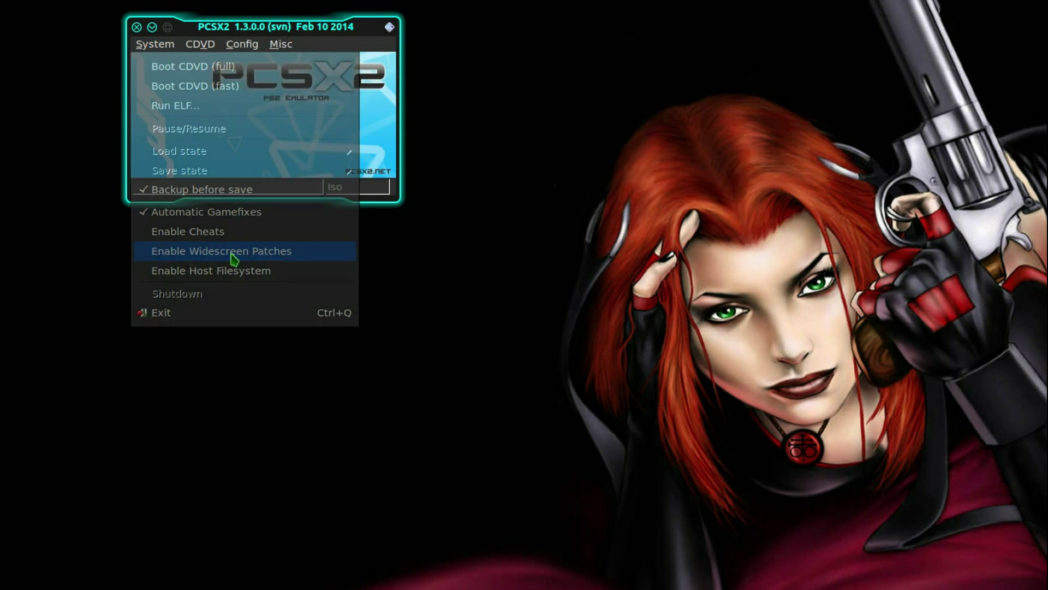
{"action": "left_click", "coordinate": [149, 48]}
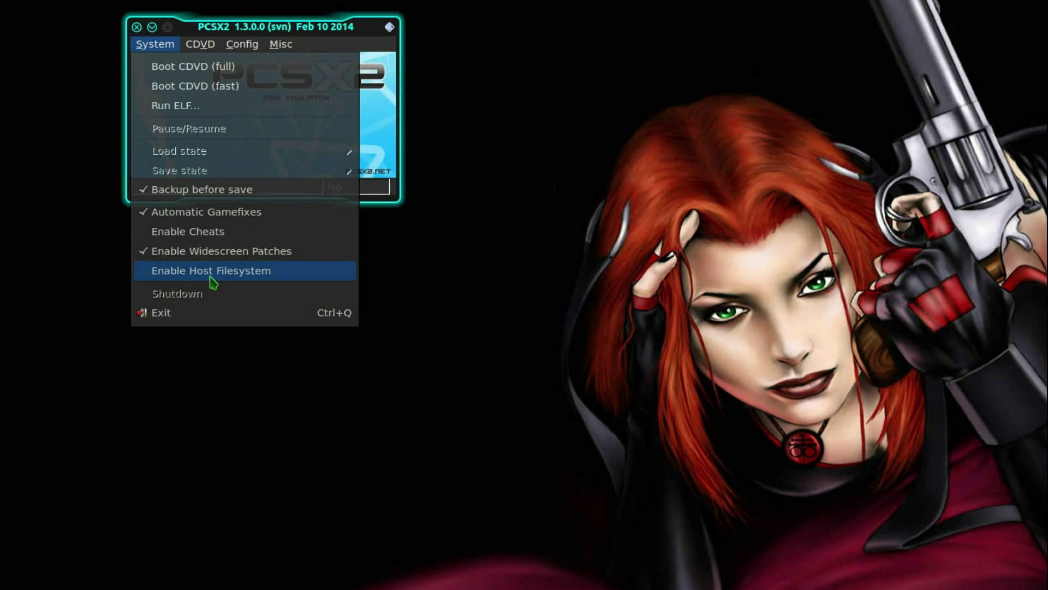
Step: Select Grand Theft Auto - San Andreas.iso from the SonyPS2 folder as the disc image and start it with Boot CDVD (fast)
{"action": "mouse_move", "coordinate": [200, 44]}
{"action": "mouse_move", "coordinate": [251, 66]}
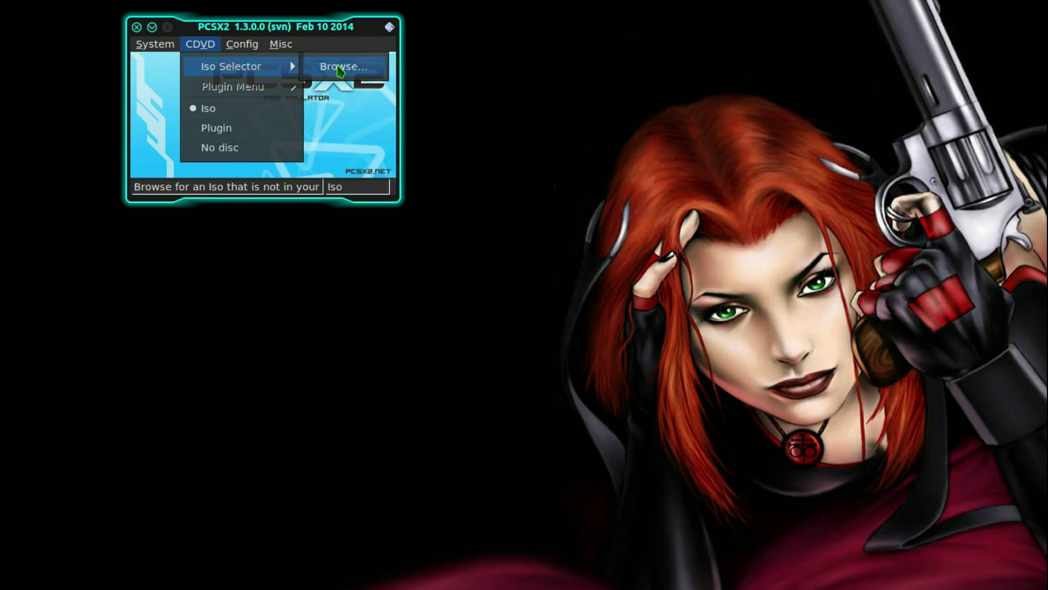
{"action": "left_click", "coordinate": [340, 69]}
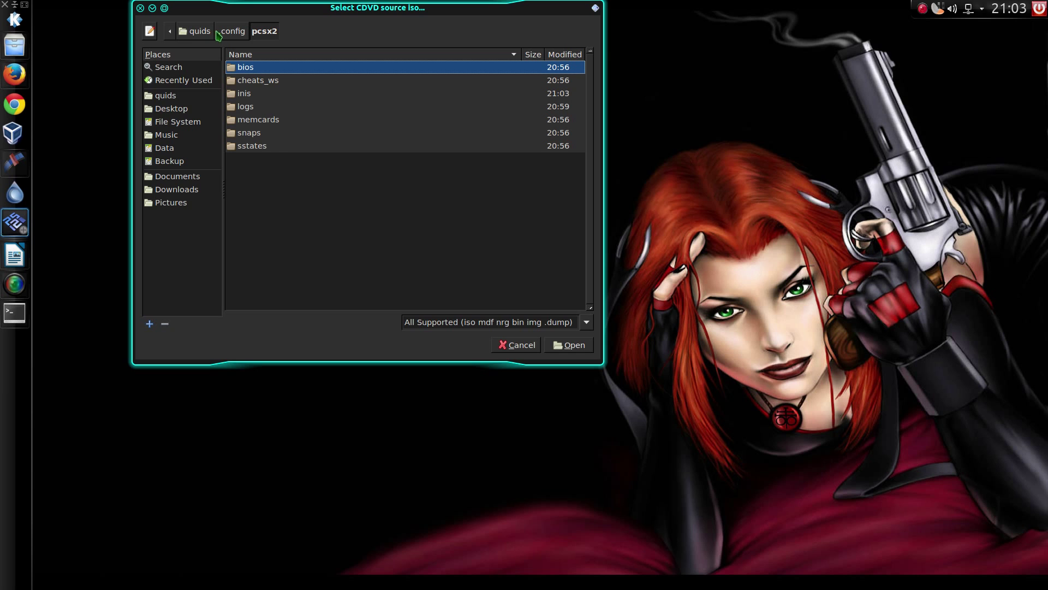
{"action": "double_click", "coordinate": [268, 82]}
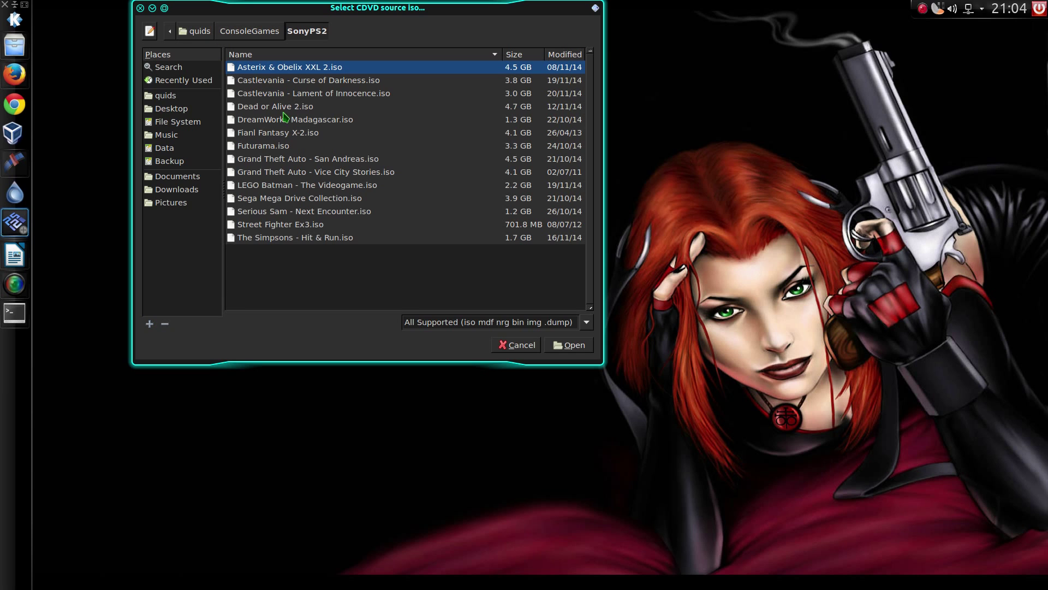
{"action": "double_click", "coordinate": [286, 160]}
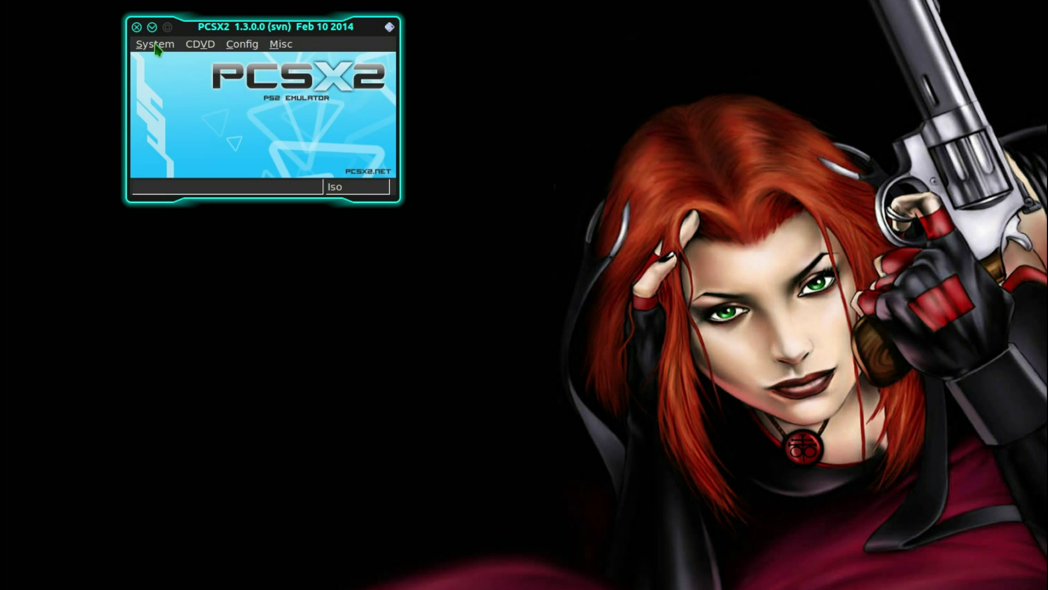
{"action": "left_click", "coordinate": [156, 46]}
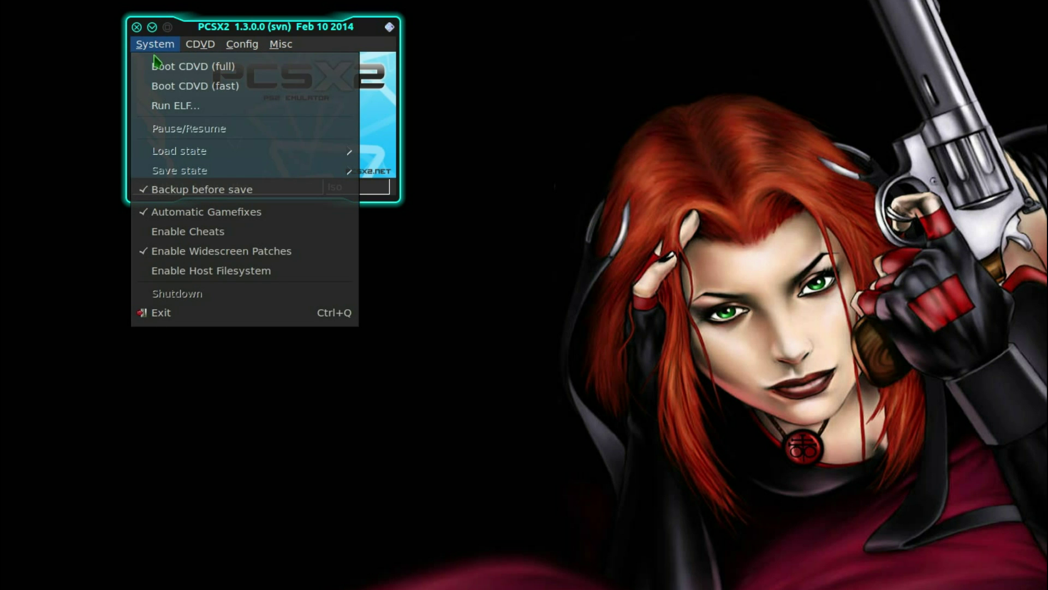
{"action": "left_click", "coordinate": [173, 86]}
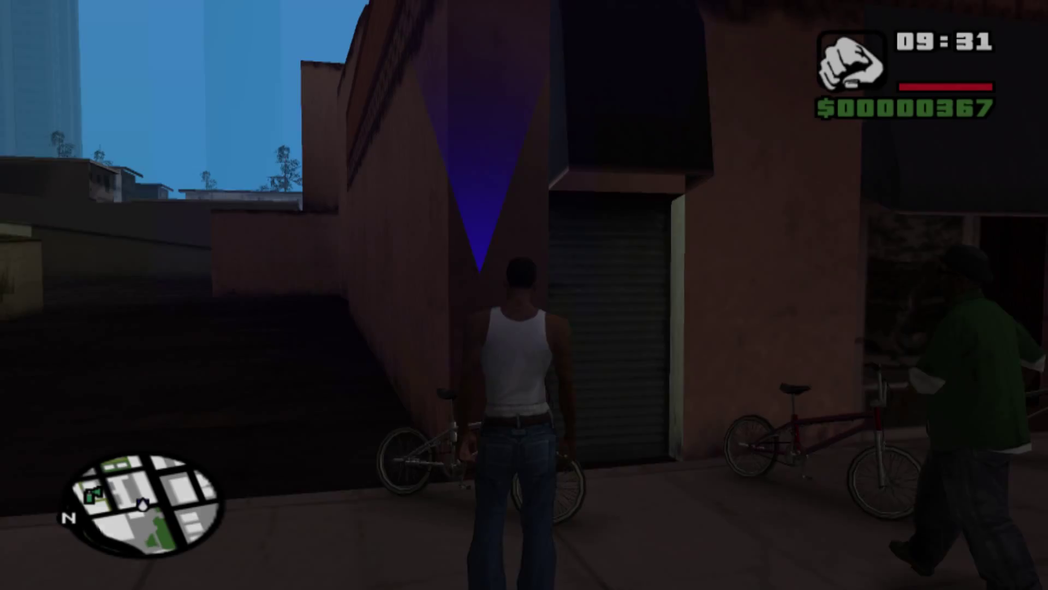
{"action": "key", "text": "f"}
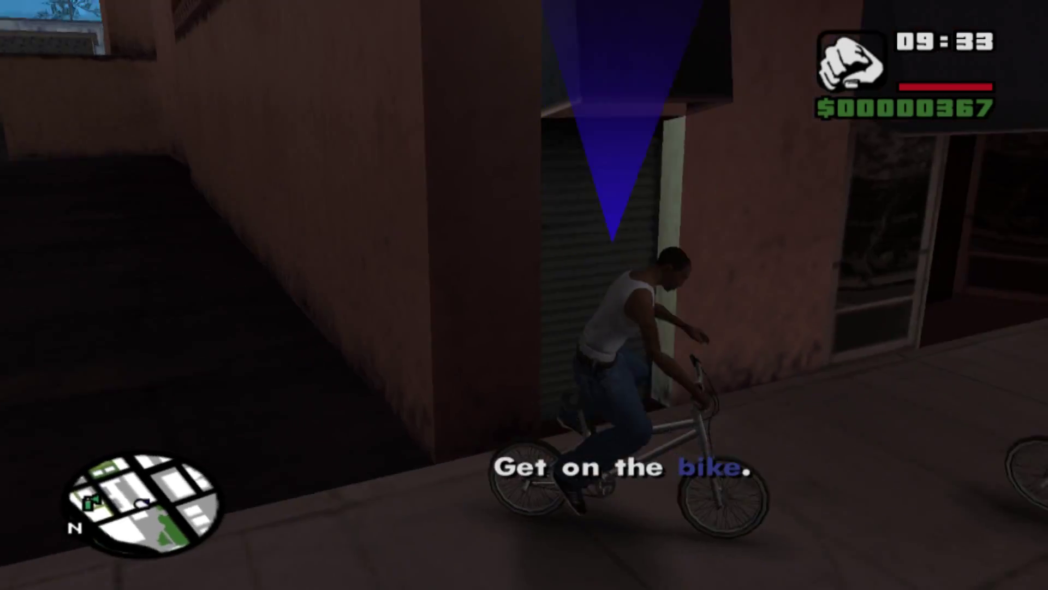
{"action": "key", "text": "w"}
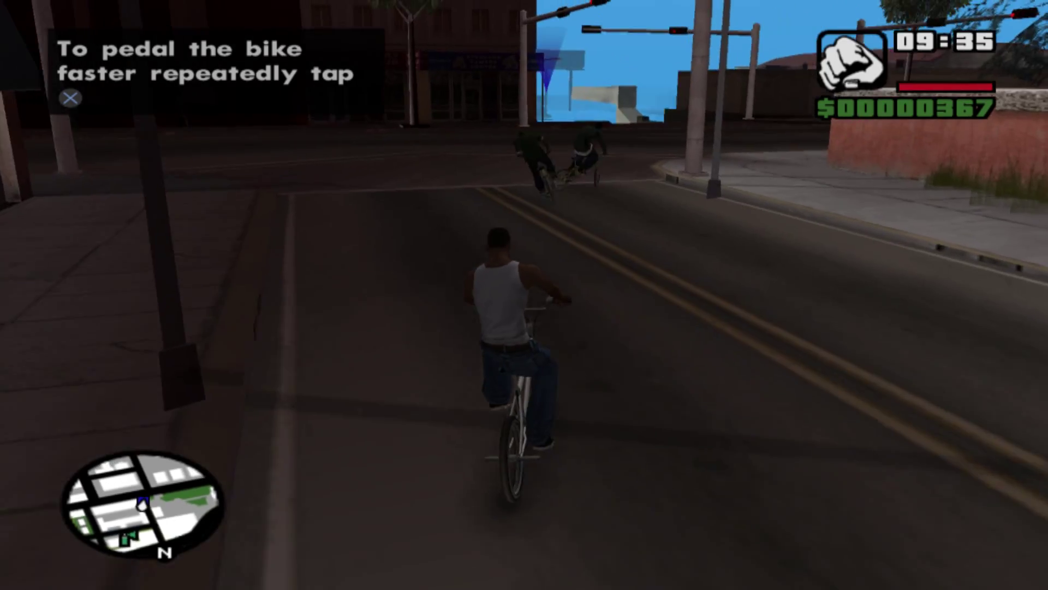
{"action": "key", "text": "a"}
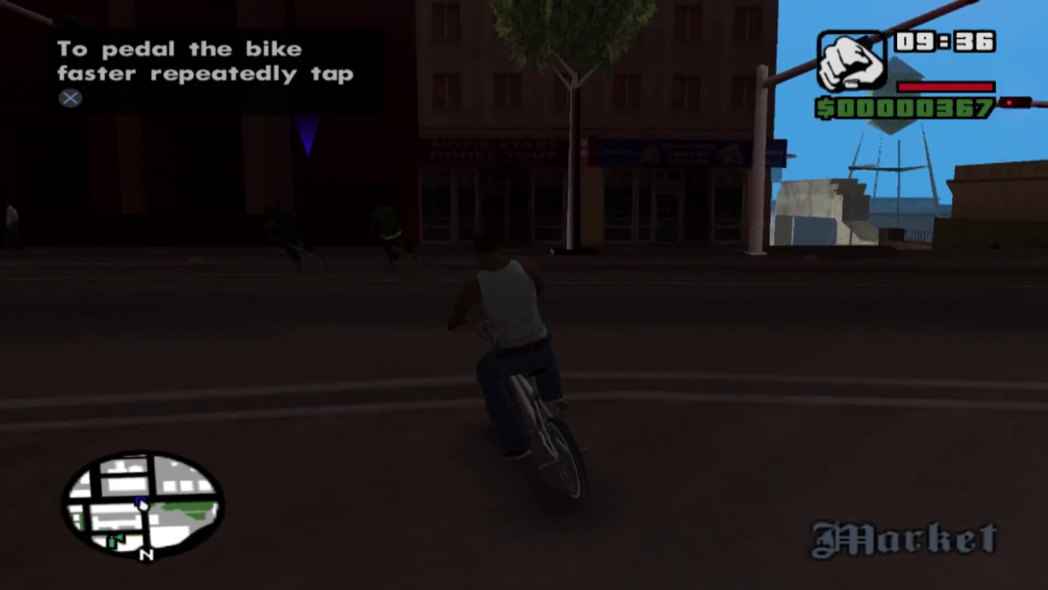
{"action": "key", "text": "a"}
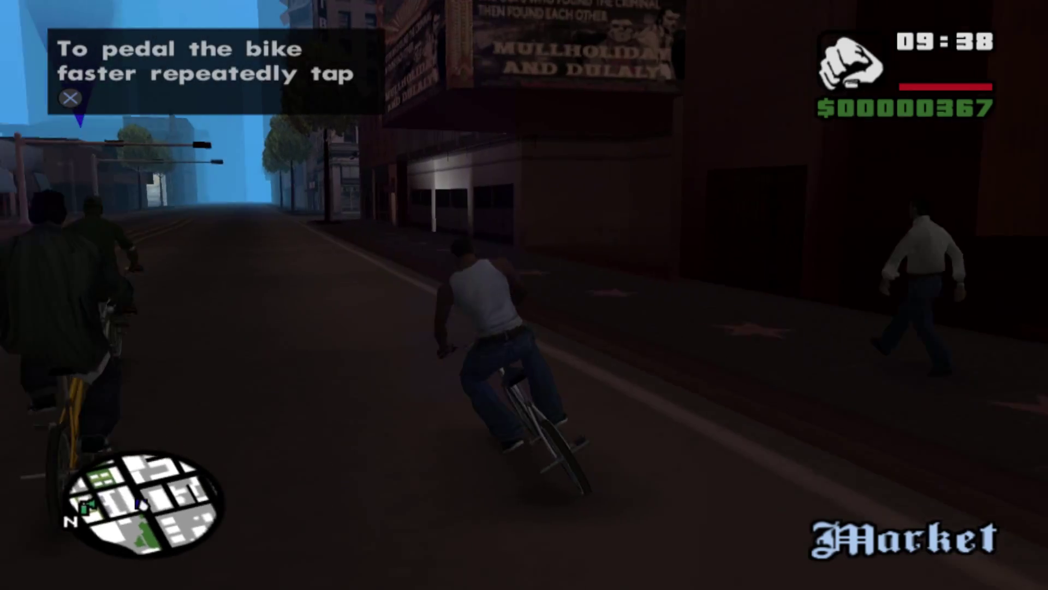
{"action": "key", "text": "w"}
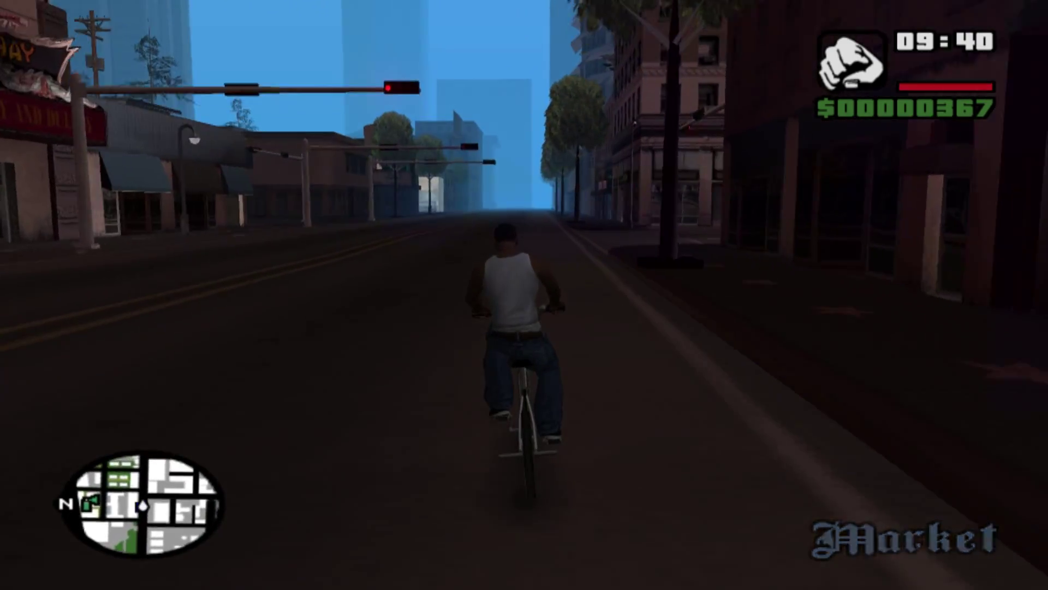
{"action": "key", "text": "d"}
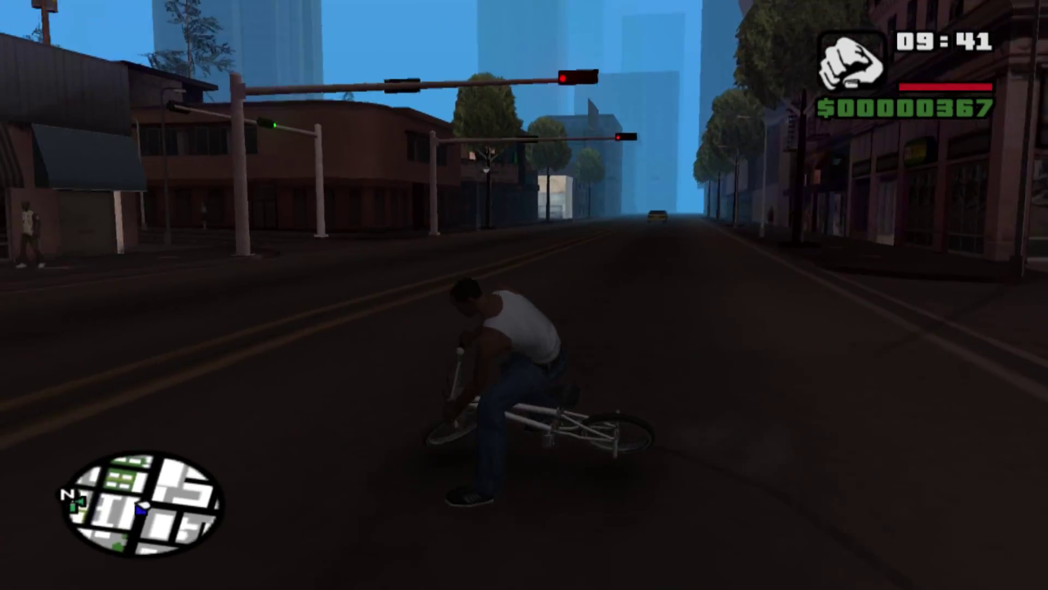
{"action": "key", "text": "a"}
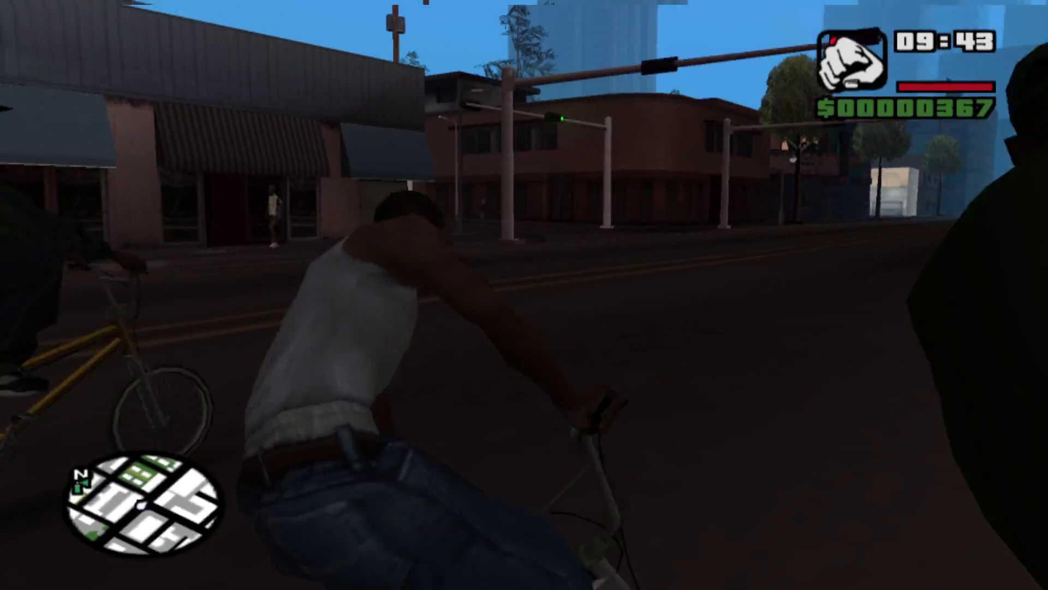
{"action": "key", "text": "Escape"}
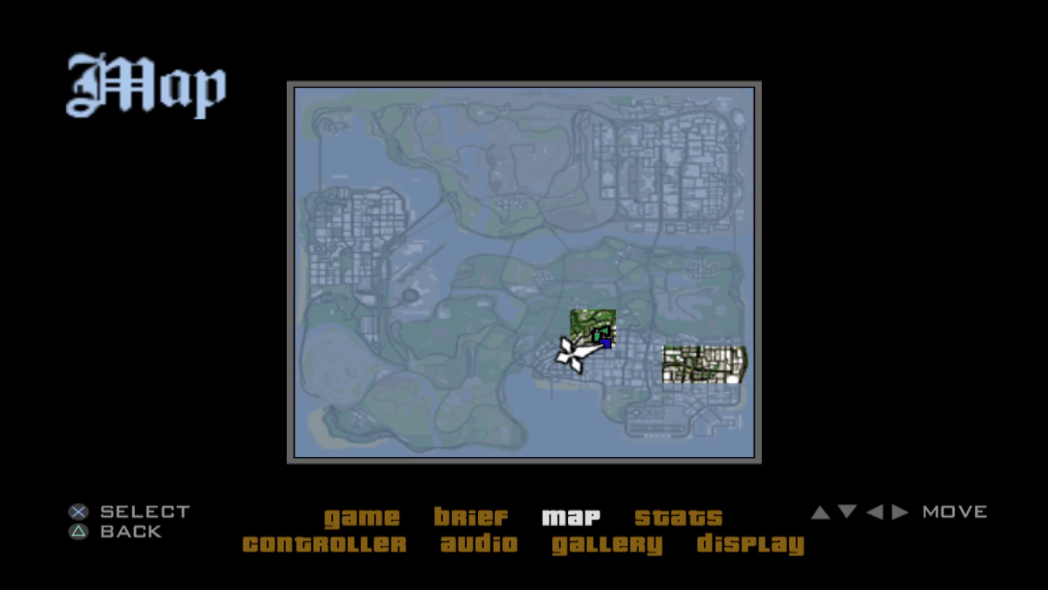
{"action": "key", "text": "Escape"}
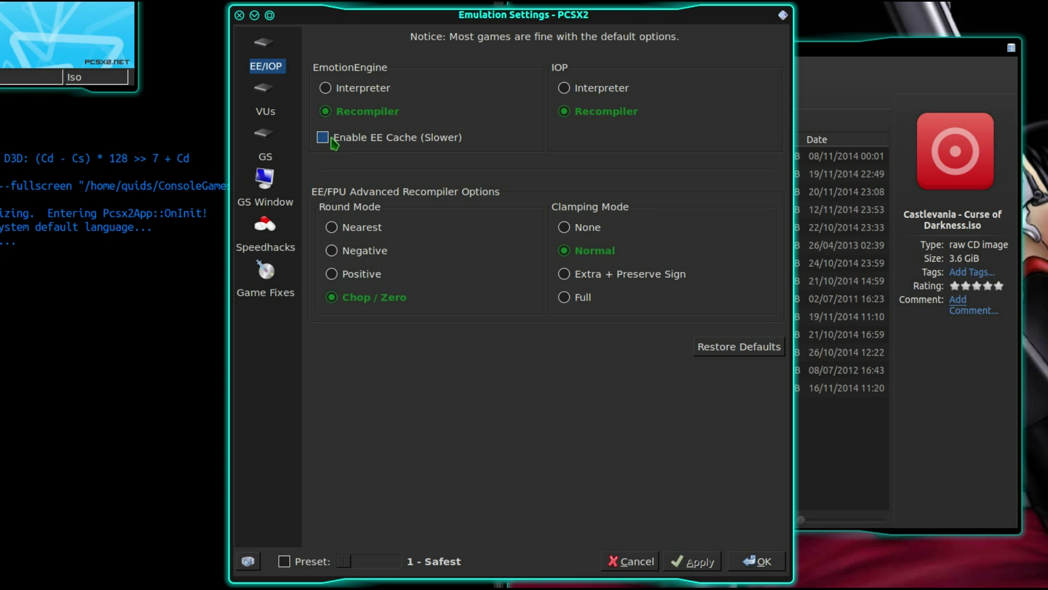
Step: Review the VUs, GS, GS Window, Speedhacks and Game Fixes emulation settings, and close them without saving
{"action": "left_click", "coordinate": [264, 95]}
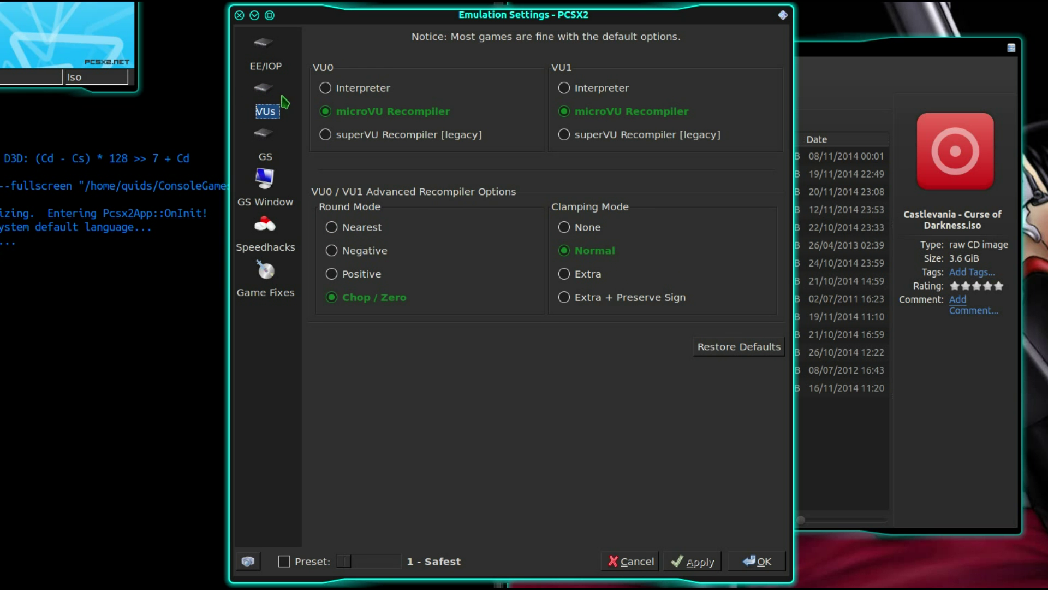
{"action": "left_click", "coordinate": [273, 136]}
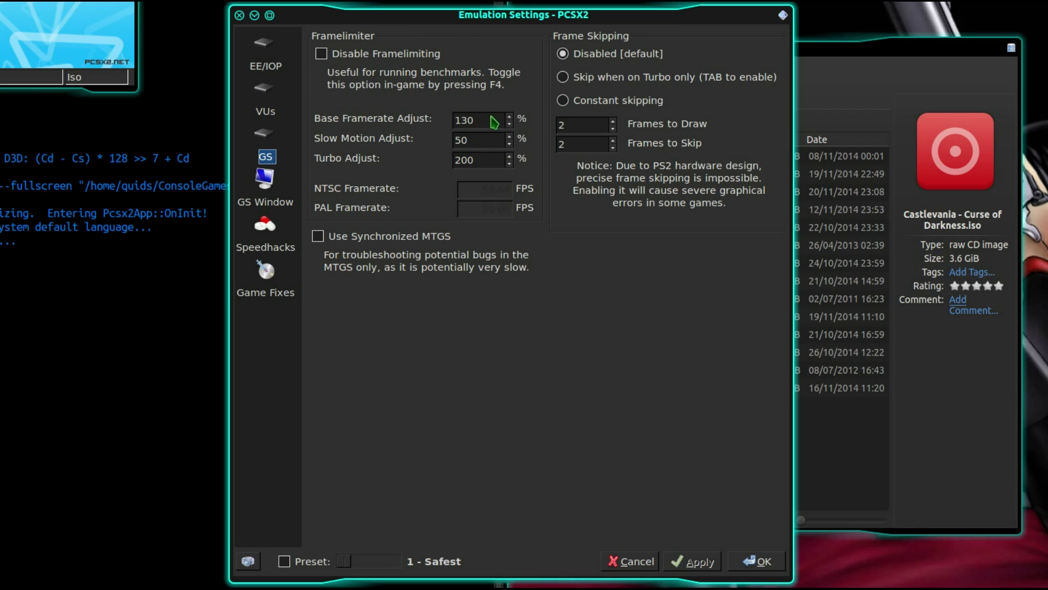
{"action": "left_click", "coordinate": [265, 184]}
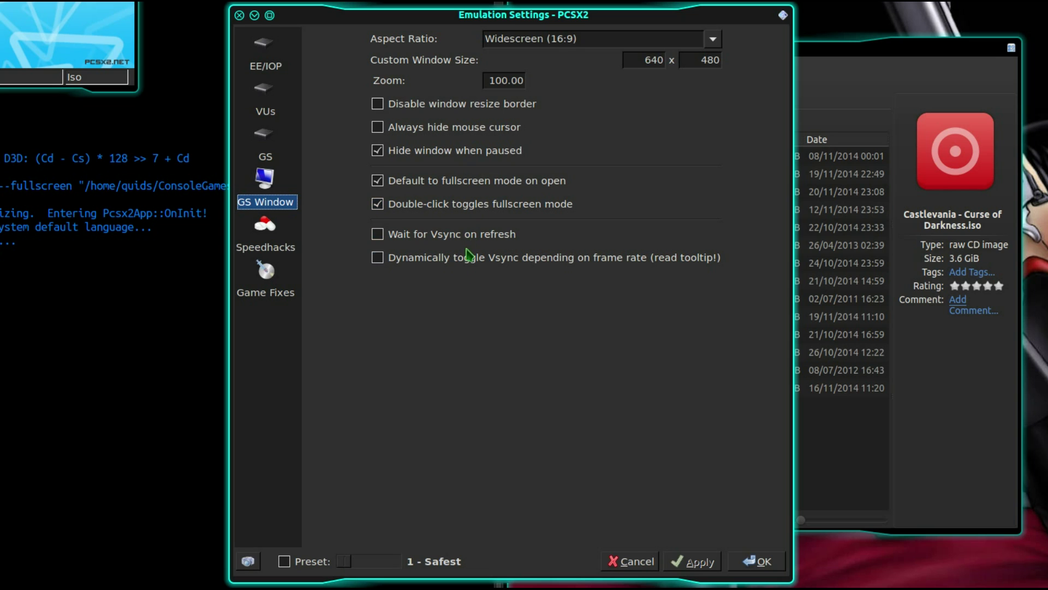
{"action": "left_click", "coordinate": [266, 227]}
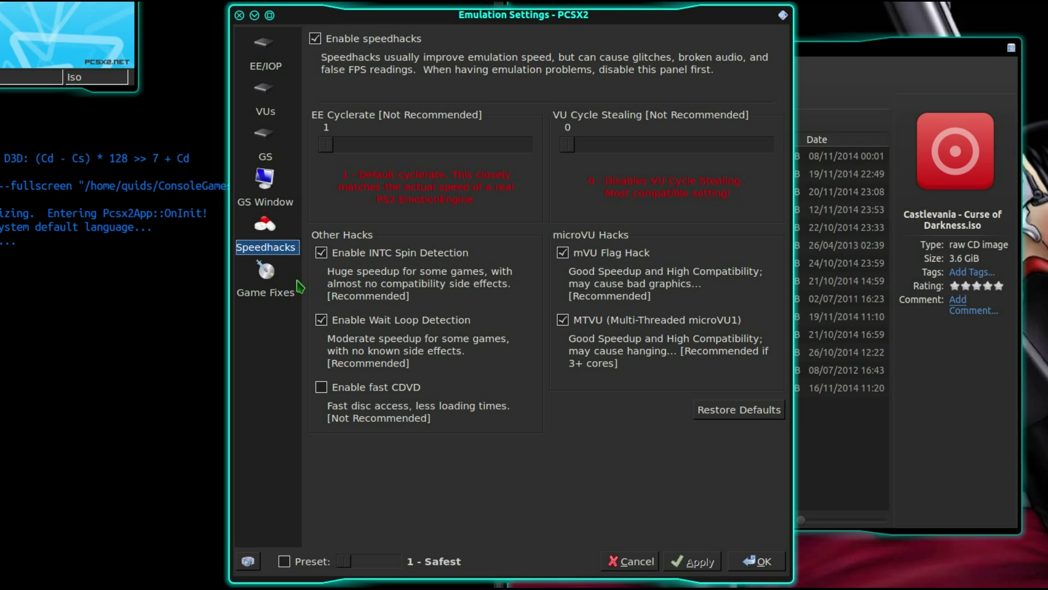
{"action": "left_click", "coordinate": [273, 281]}
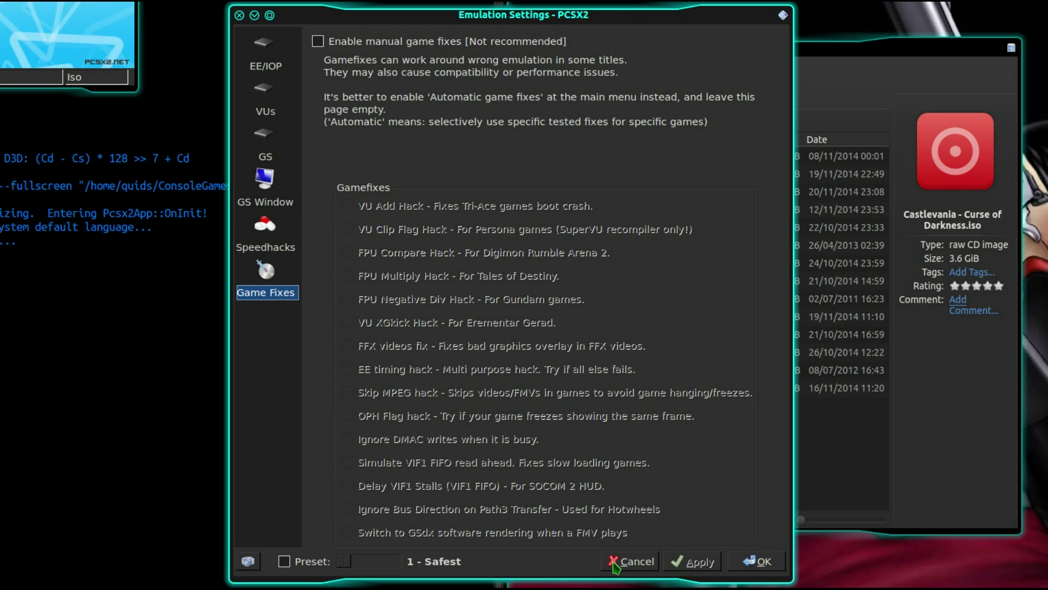
{"action": "left_click", "coordinate": [632, 562]}
Step: Review the global and advanced settings of the GSdx video plugin, and close the configuration without saving
{"action": "left_click", "coordinate": [123, 21]}
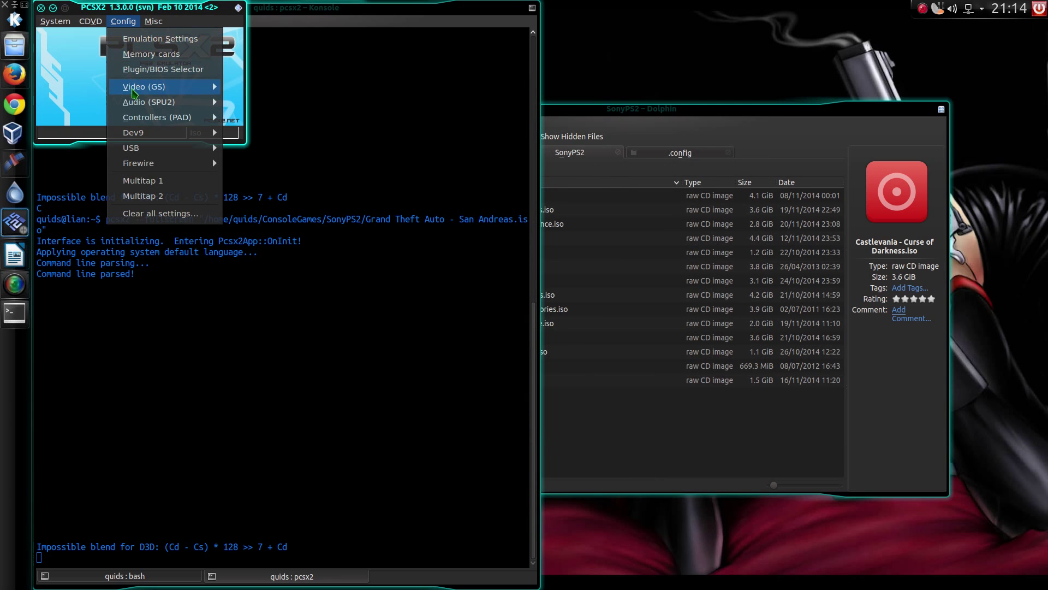
{"action": "mouse_move", "coordinate": [137, 90]}
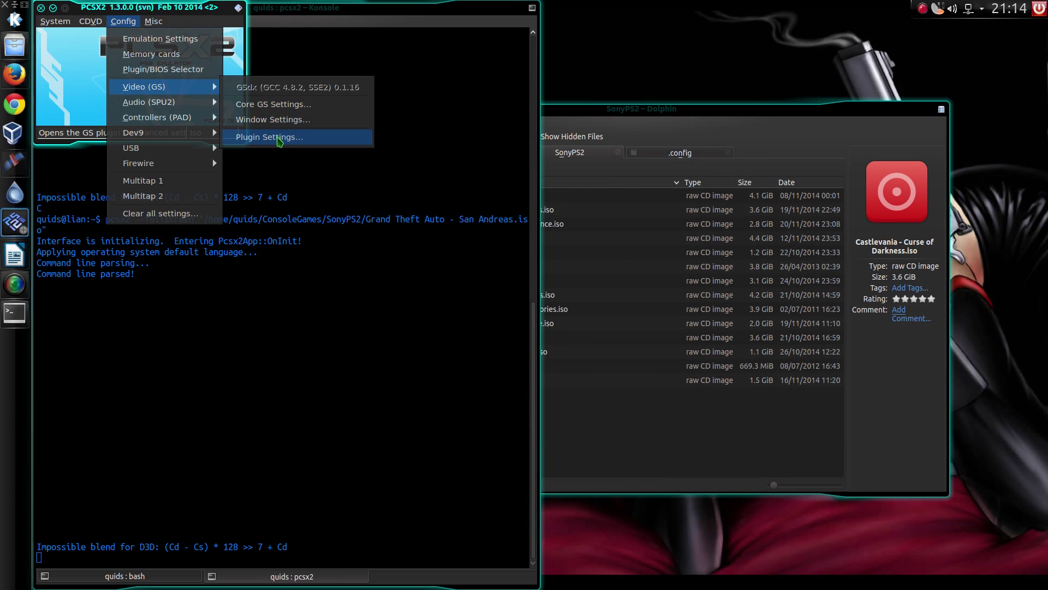
{"action": "left_click", "coordinate": [279, 138]}
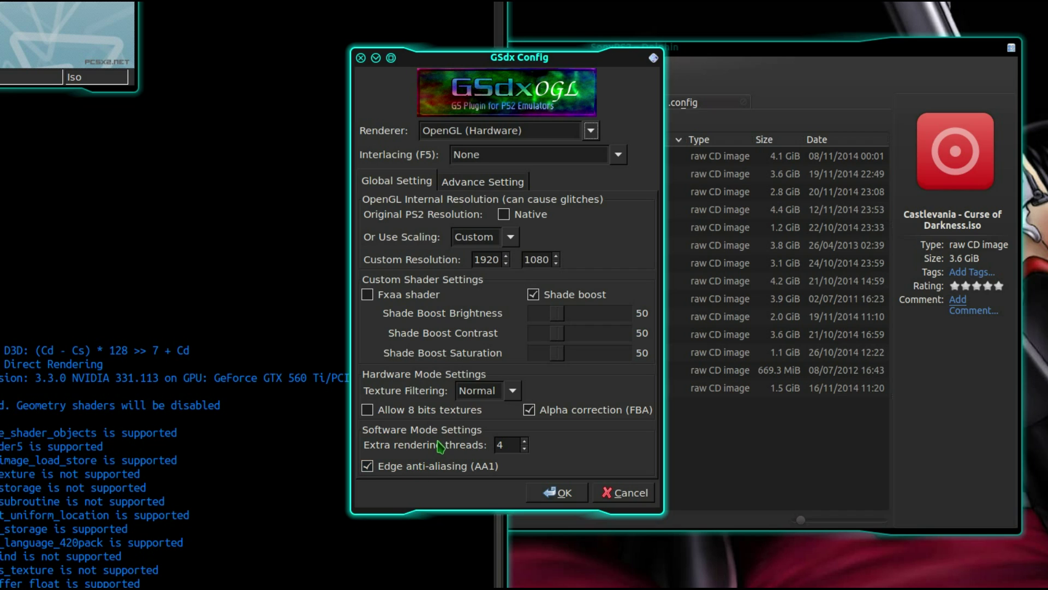
{"action": "left_click", "coordinate": [490, 189]}
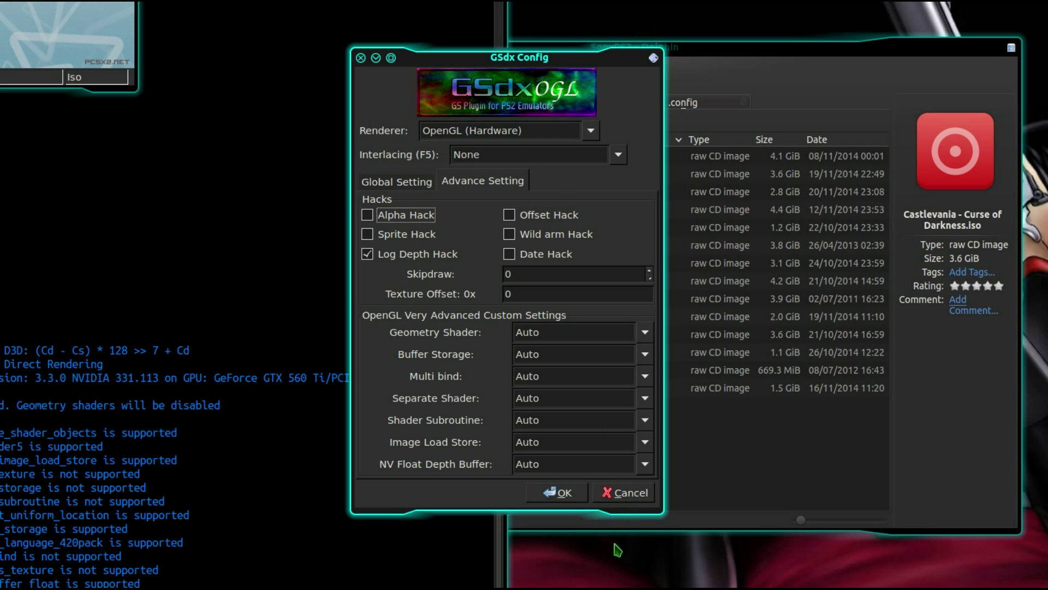
{"action": "left_click", "coordinate": [623, 493]}
Step: Look at the plugin settings for Audio (SPU2), and leave the configuration options
{"action": "left_click", "coordinate": [123, 21]}
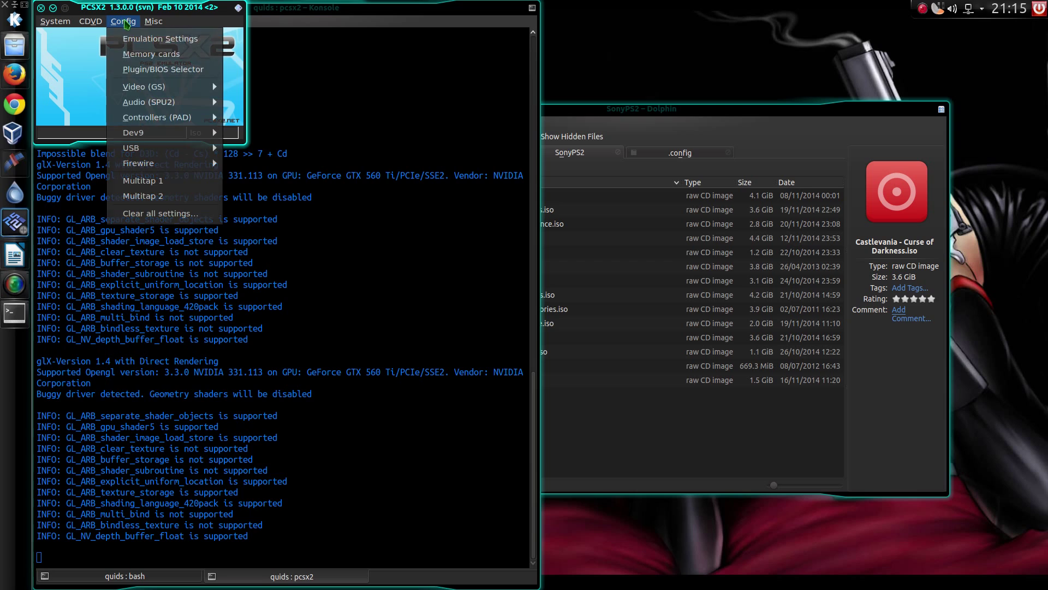
{"action": "mouse_move", "coordinate": [164, 102]}
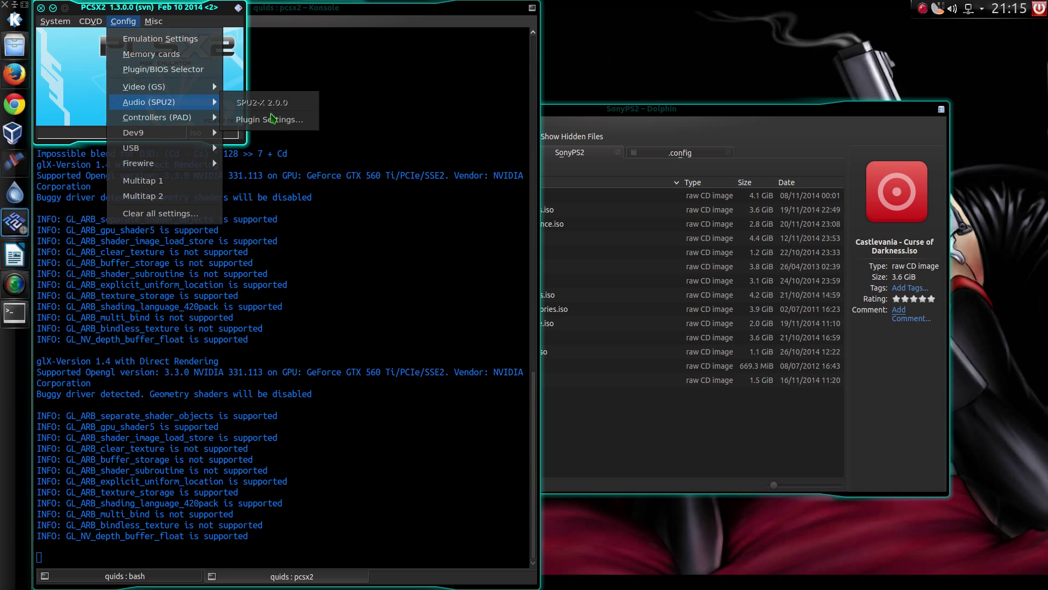
{"action": "left_click", "coordinate": [272, 118]}
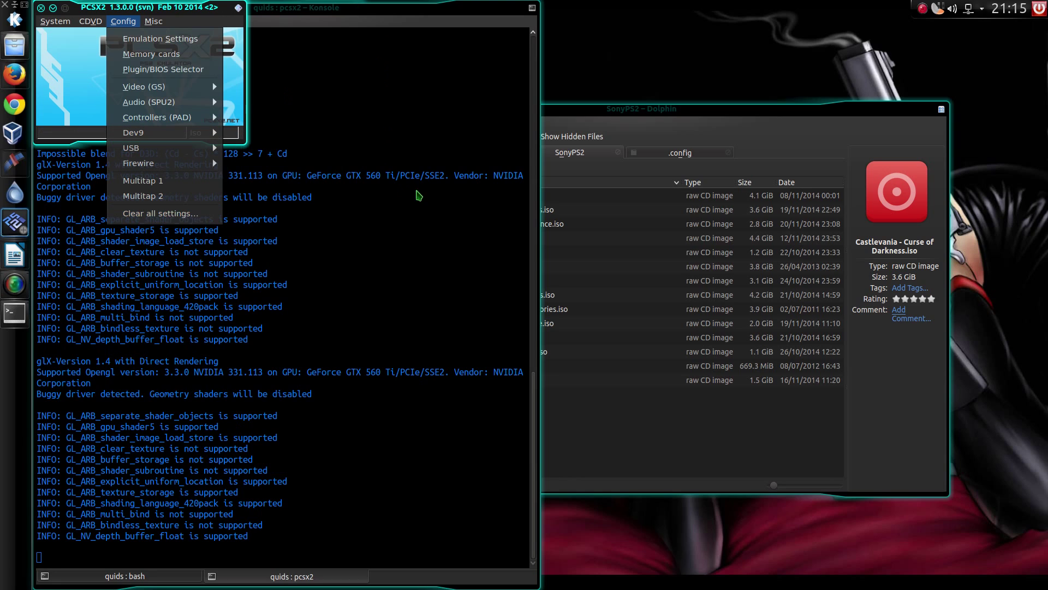
{"action": "left_click", "coordinate": [416, 186]}
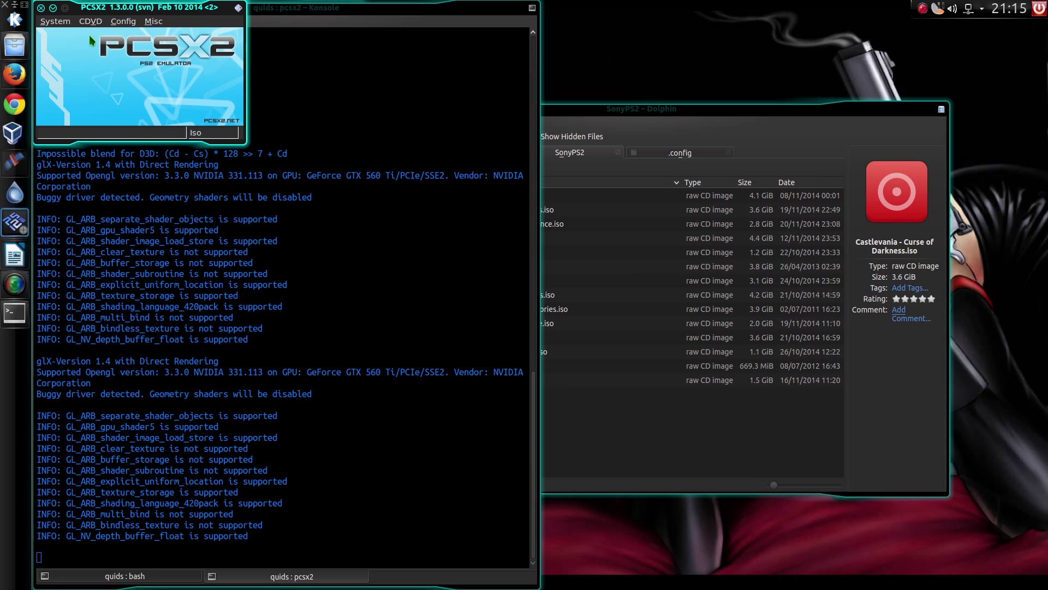